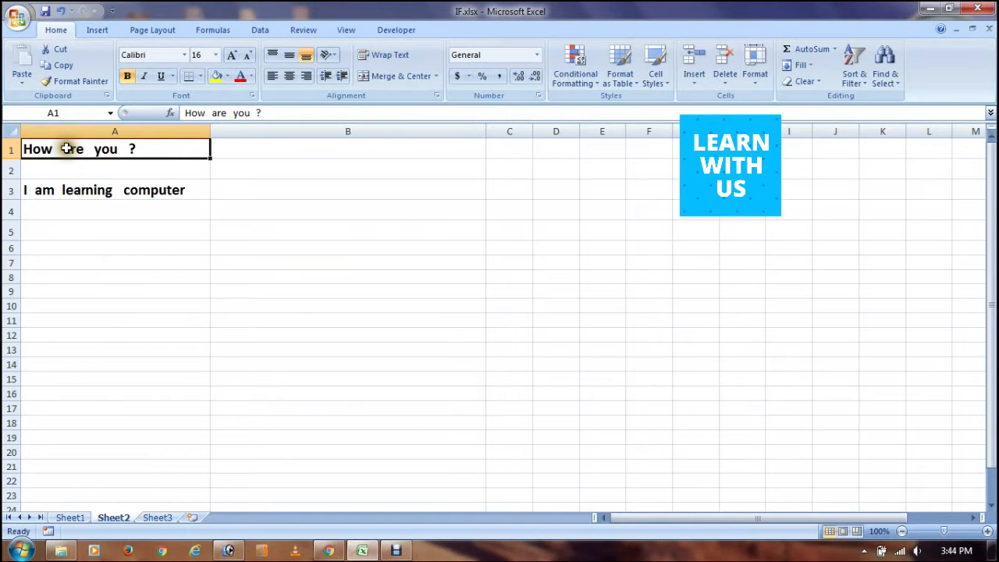
Enter the formula =TRIM(A1) in cell B1 to strip the extra spaces from "How are you ?".
key("Down")
key("Down")
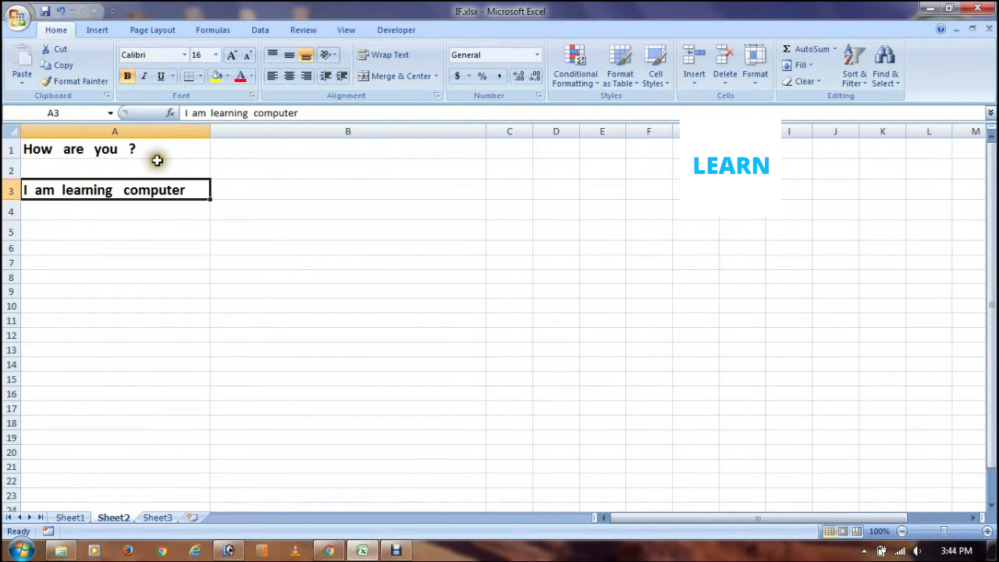
left_click(263, 151)
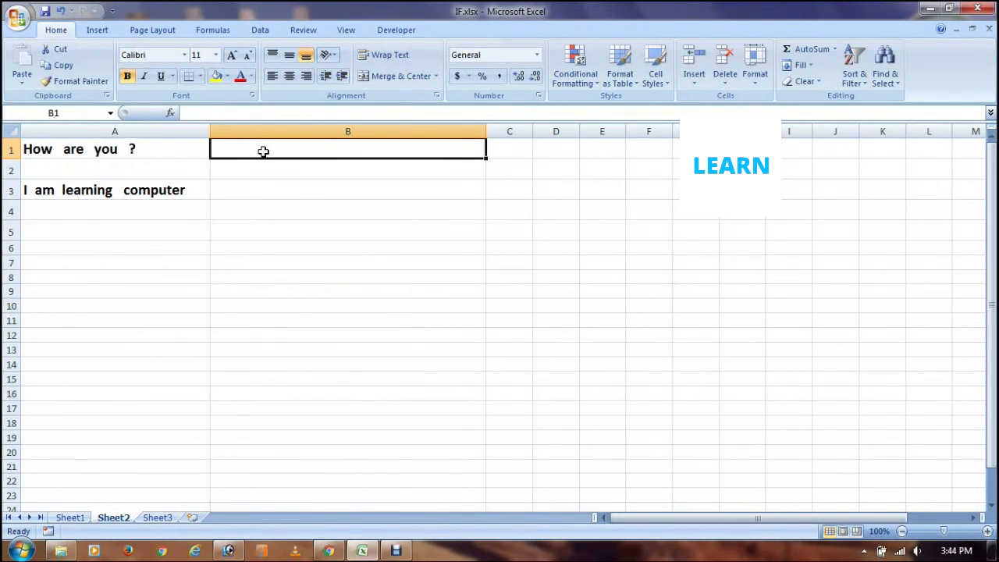
type("=")
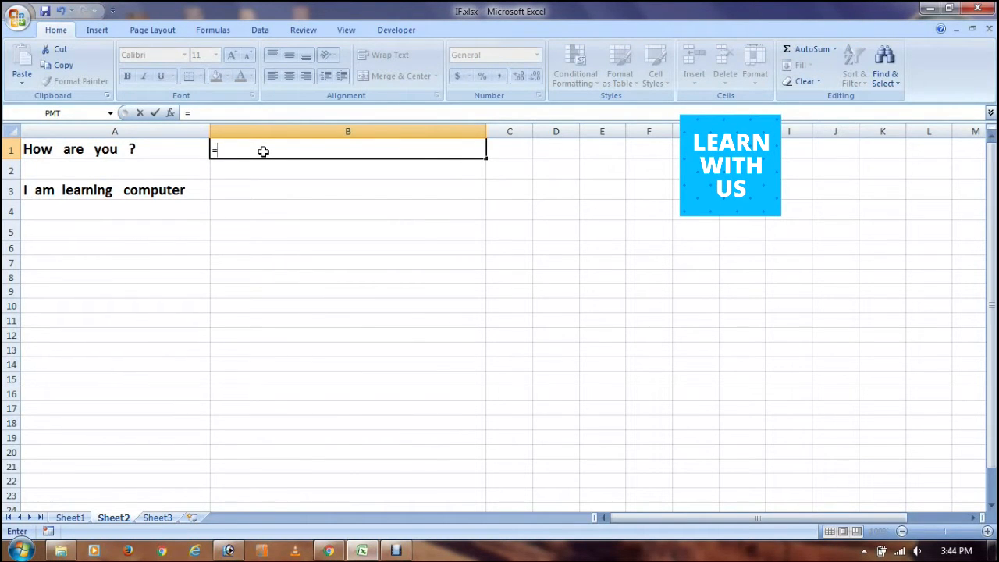
type("t")
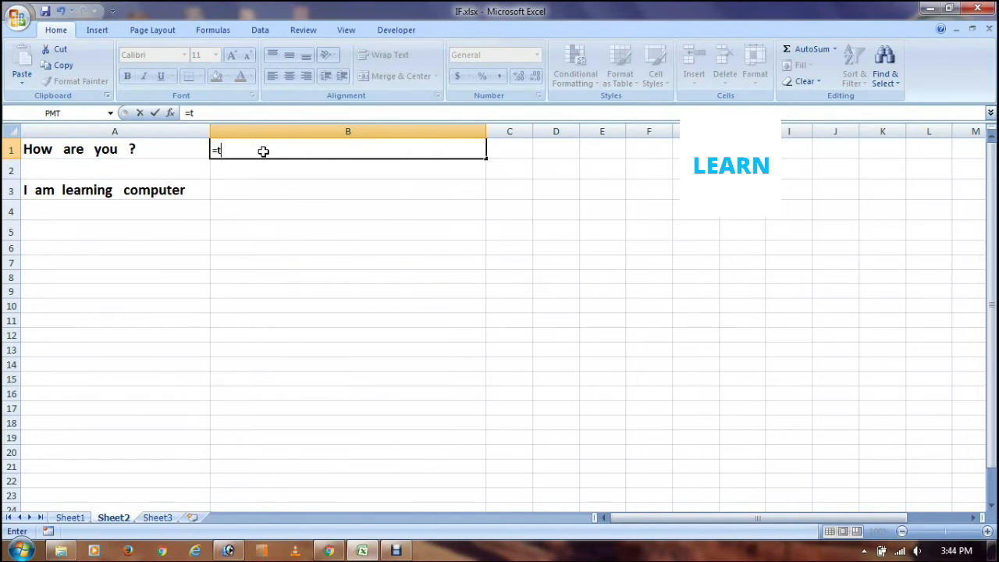
type("ri")
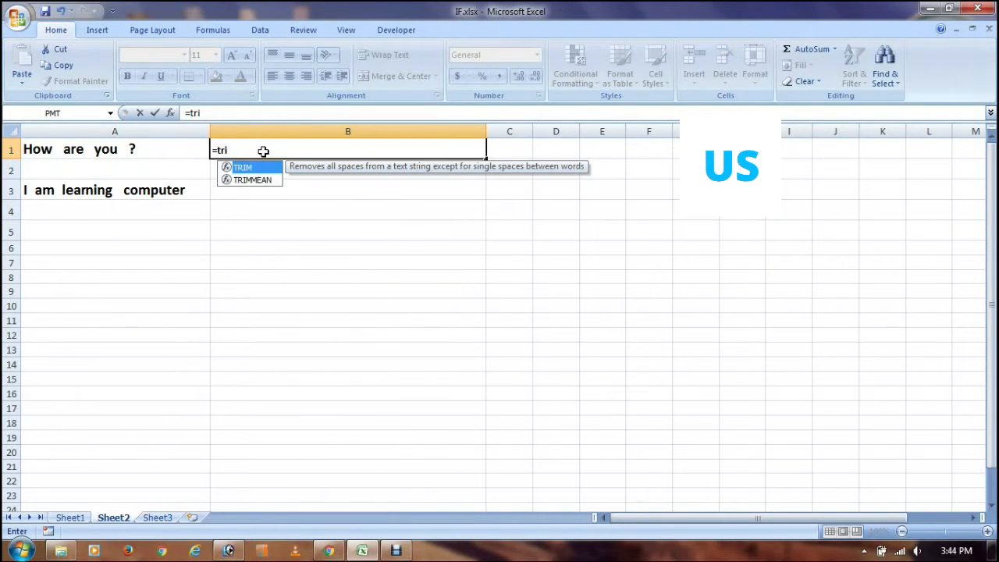
type("m")
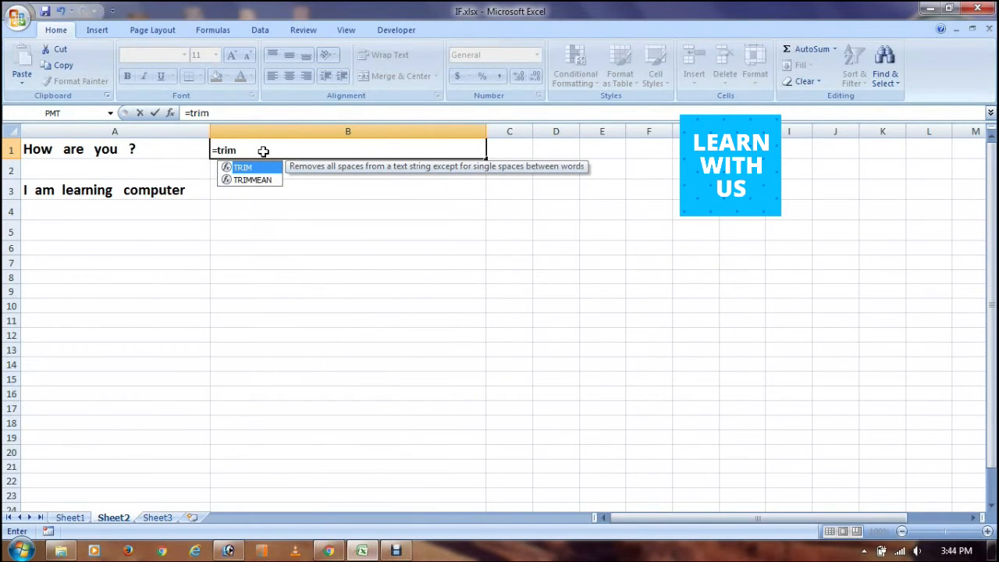
key("Tab")
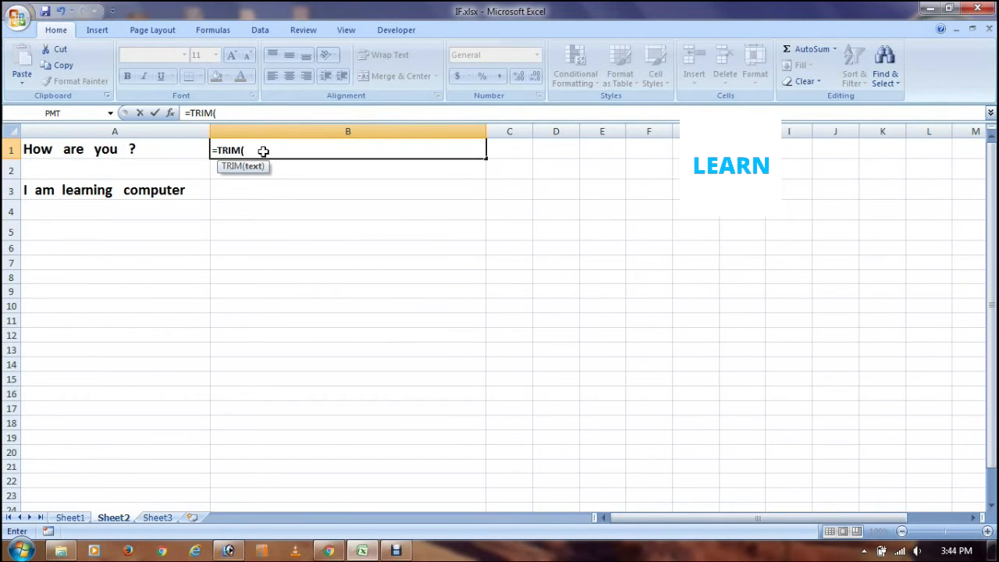
left_click(75, 153)
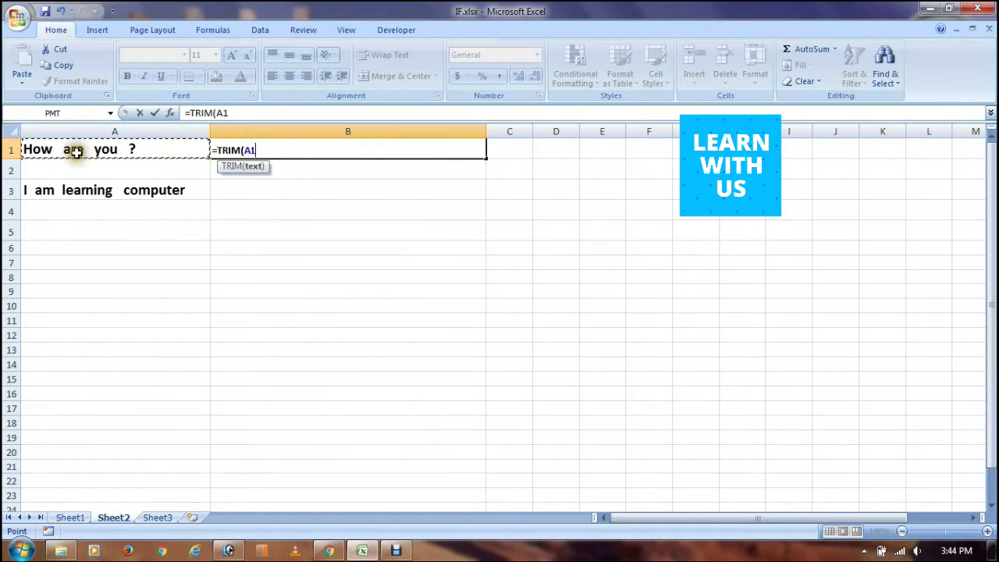
type(")")
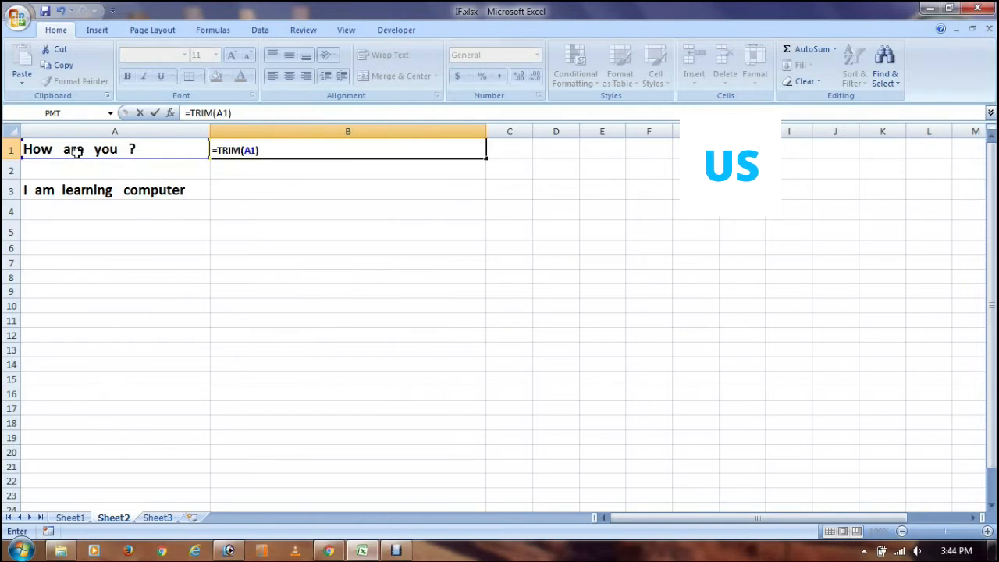
key("ctrl+Return")
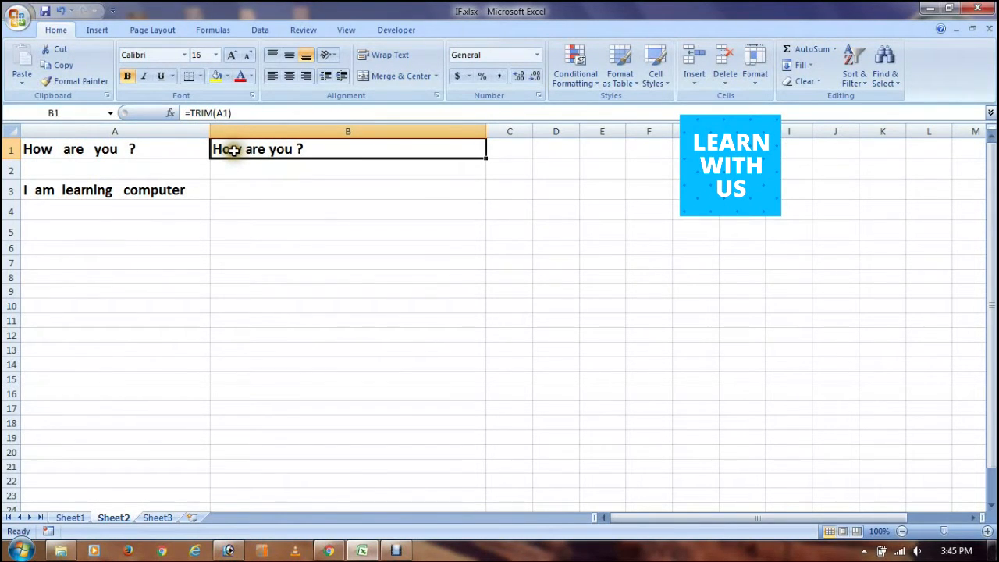
Copy the TRIM formula from B1 to B3 and check which cell the copied formula references.
key("ctrl+c")
key("Down")
key("Down")
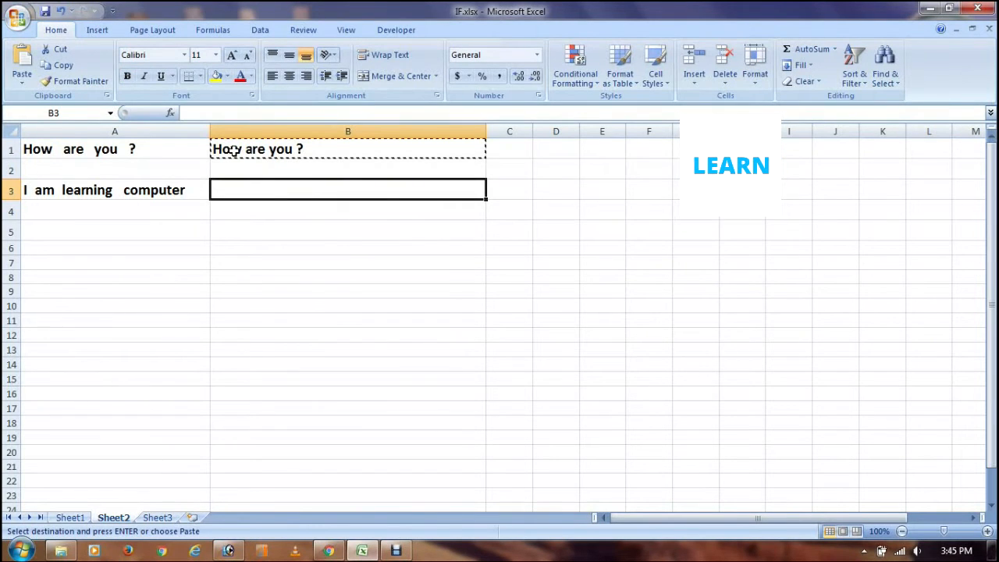
key("Return")
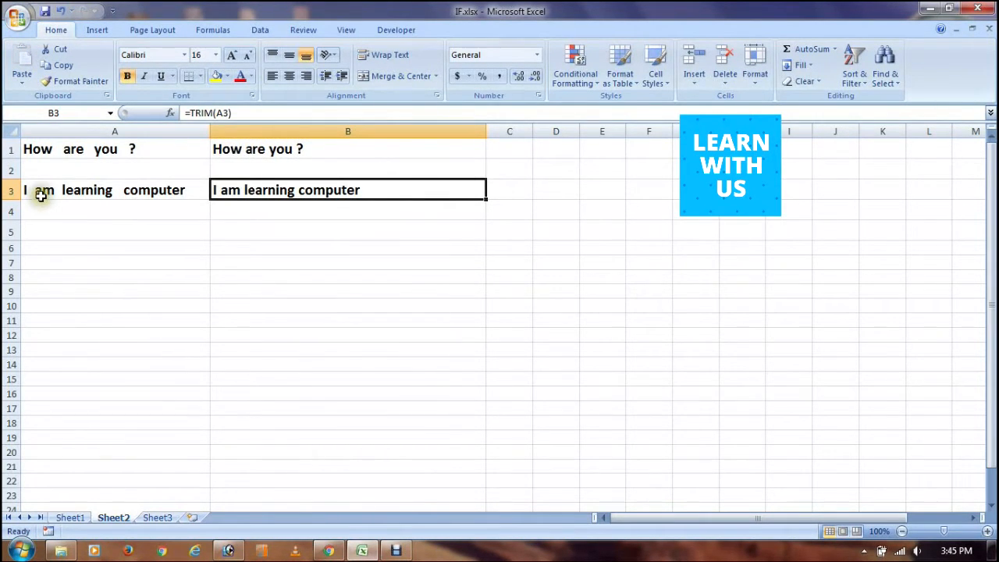
double_click(221, 195)
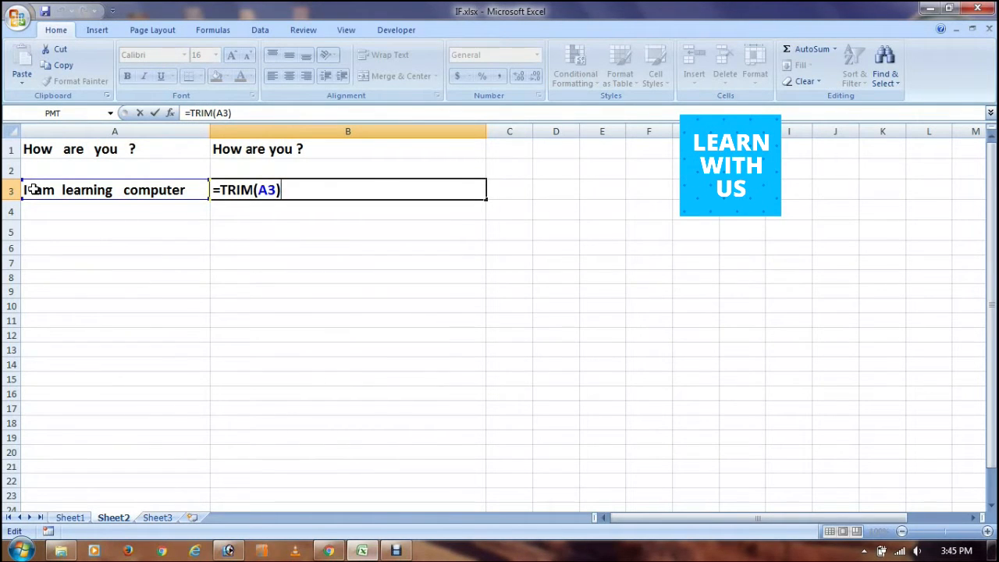
key("ctrl+Return")
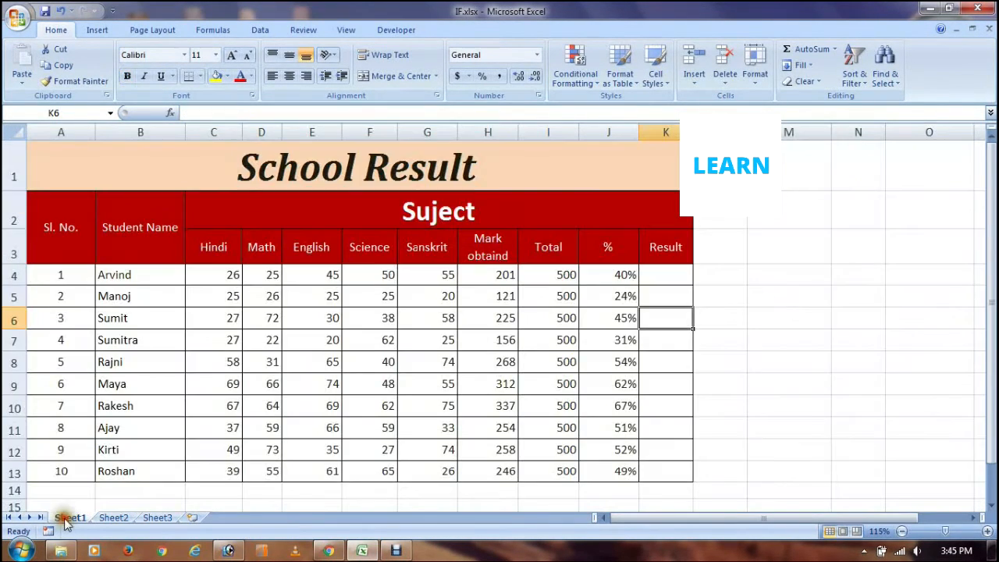
On Sheet1, enter "Pass" in cell M3 beside the School Result table and make its text red.
left_click(68, 519)
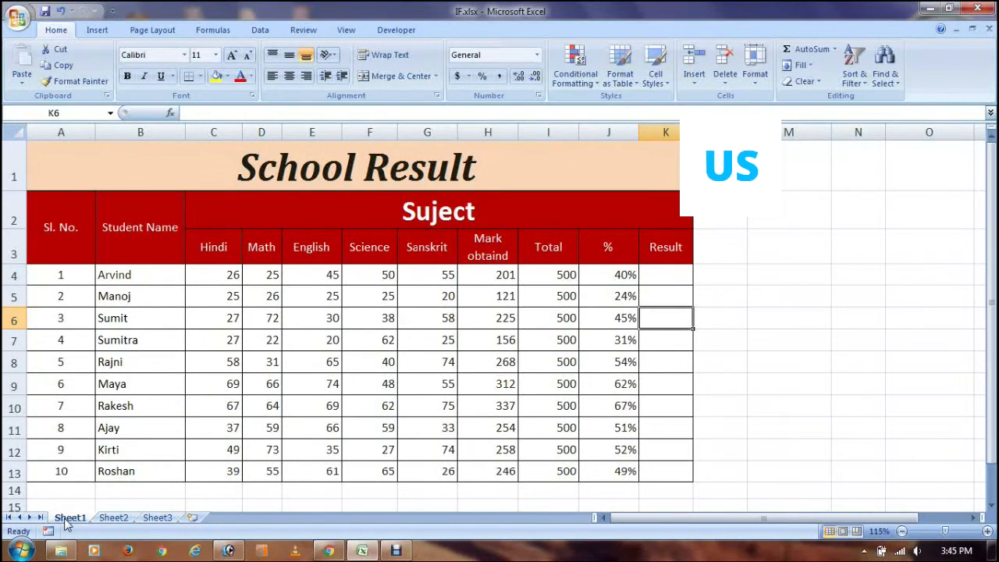
key("Up")
key("Up")
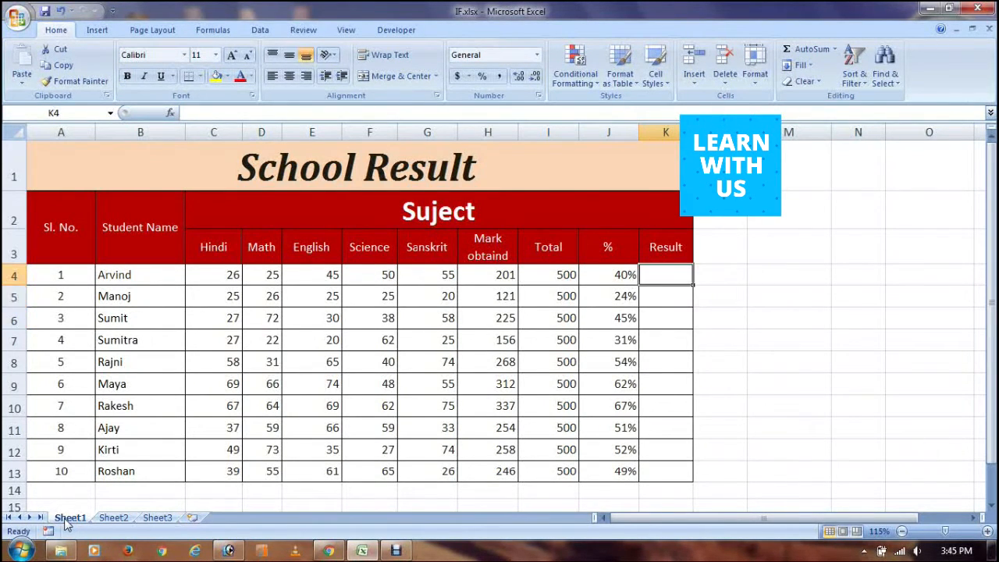
key("Right")
key("Right")
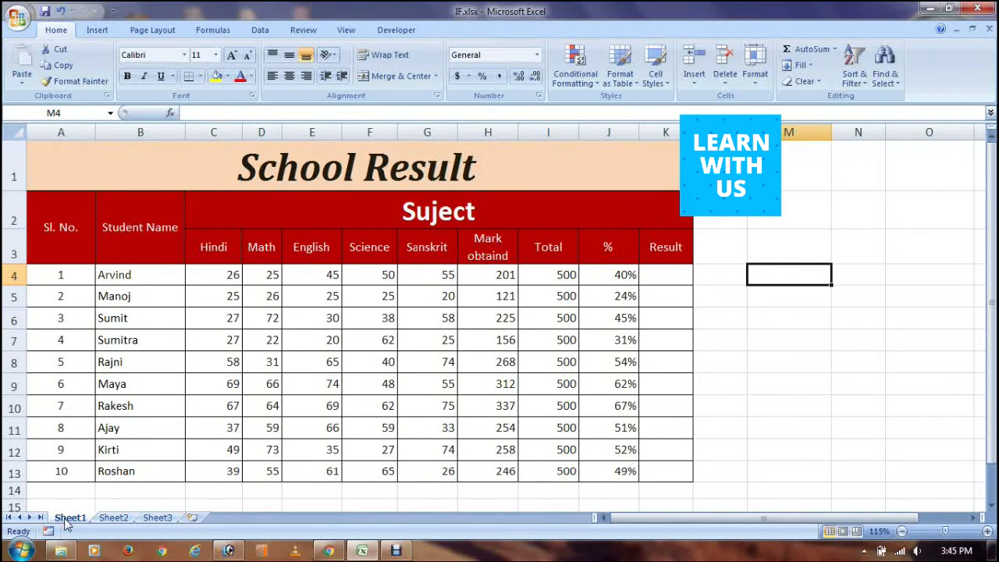
key("Up")
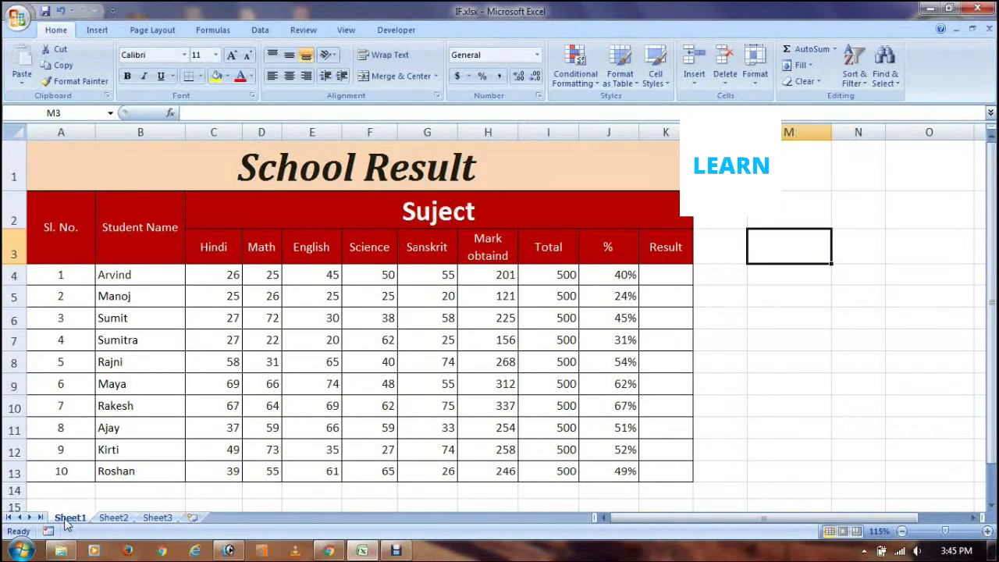
left_click(663, 275)
left_click(788, 254)
type("Pass")
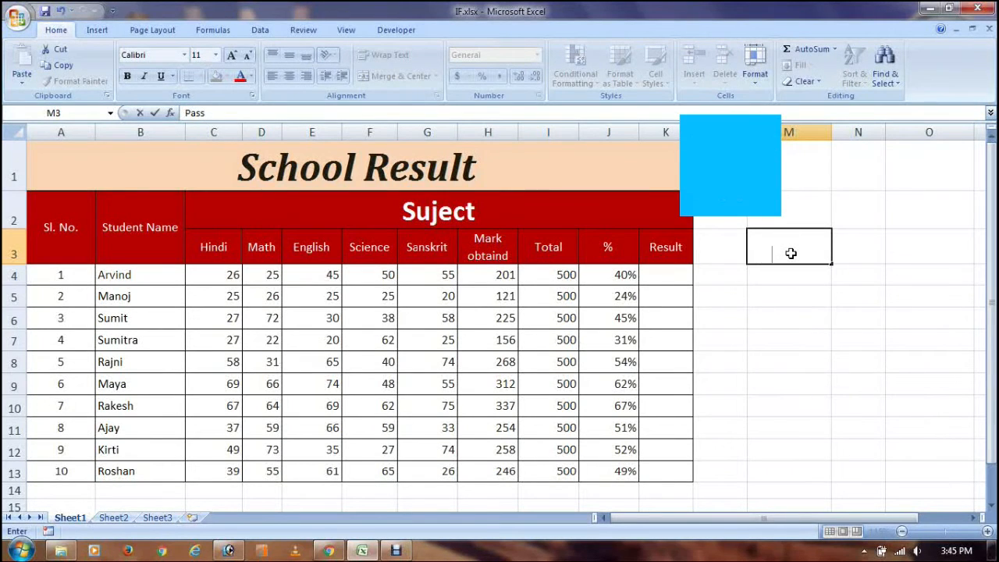
key("ctrl+Return")
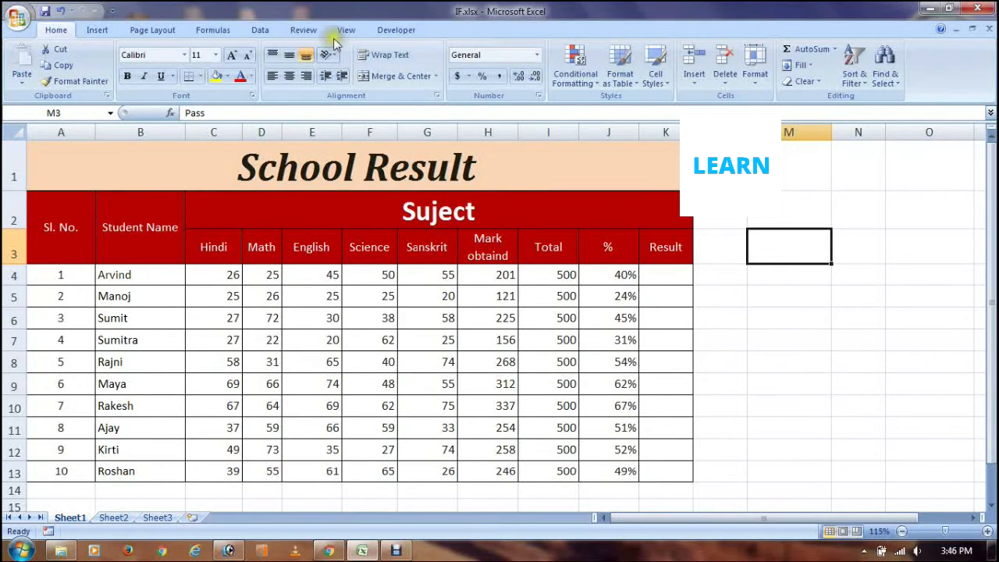
left_click(240, 78)
key("Return")
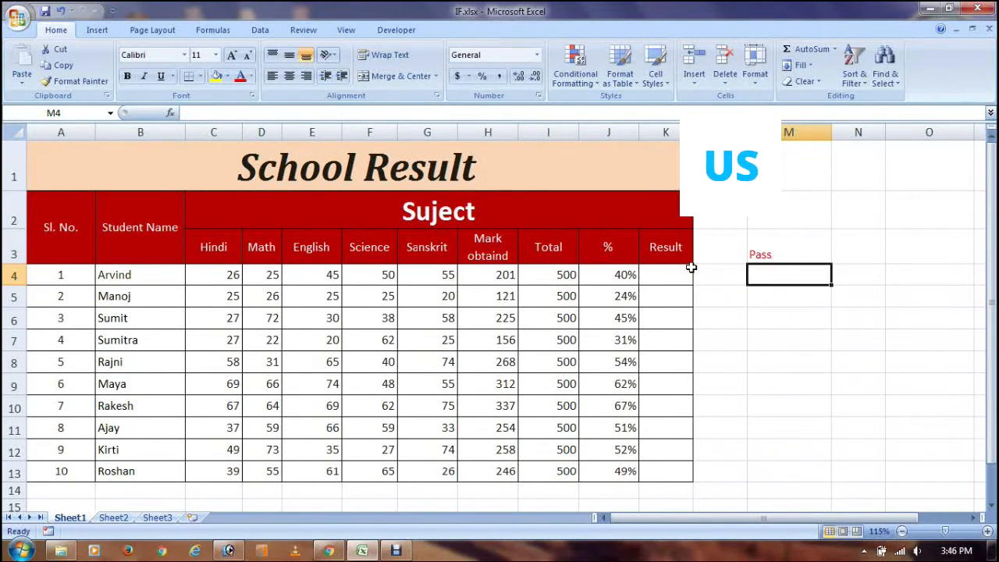
Enter "fail" in M4 and "supply" in M5, filling each cell down from the one above to carry the red formatting.
type("Fa")
key("Escape")
key("ctrl+f")
key("Escape")
key("ctrl+d")
type("fail")
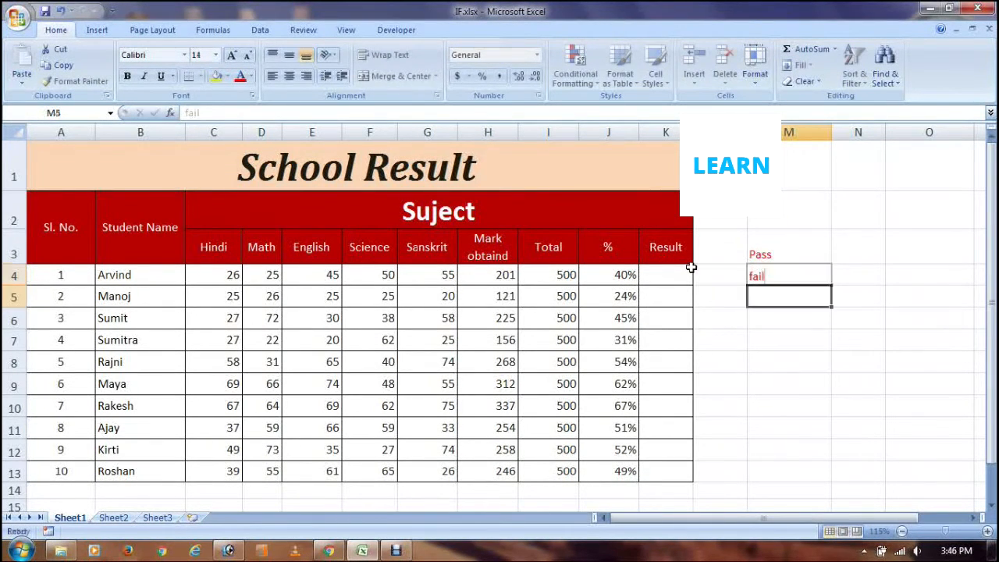
key("Return")
key("ctrl+d")
type("supply")
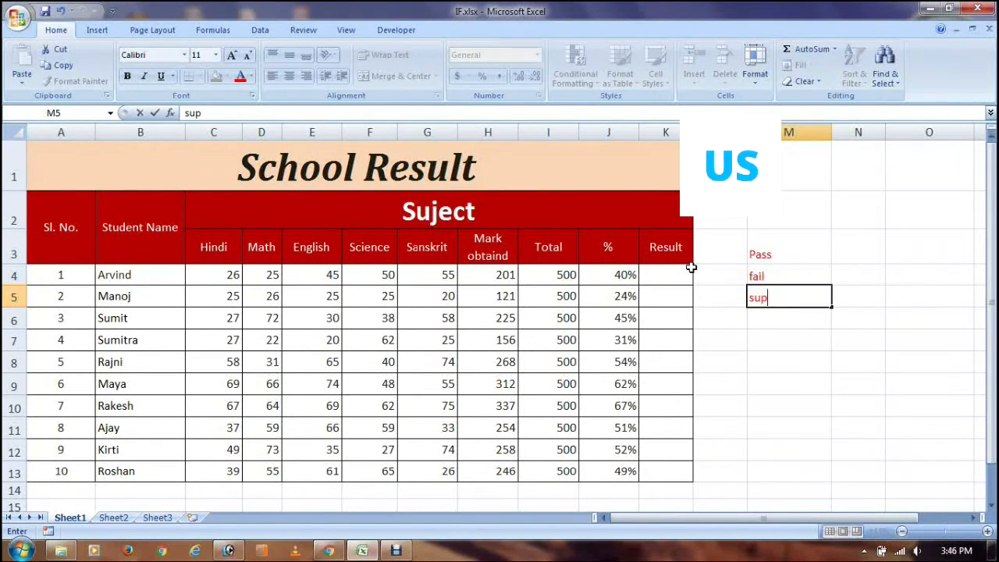
key("Return")
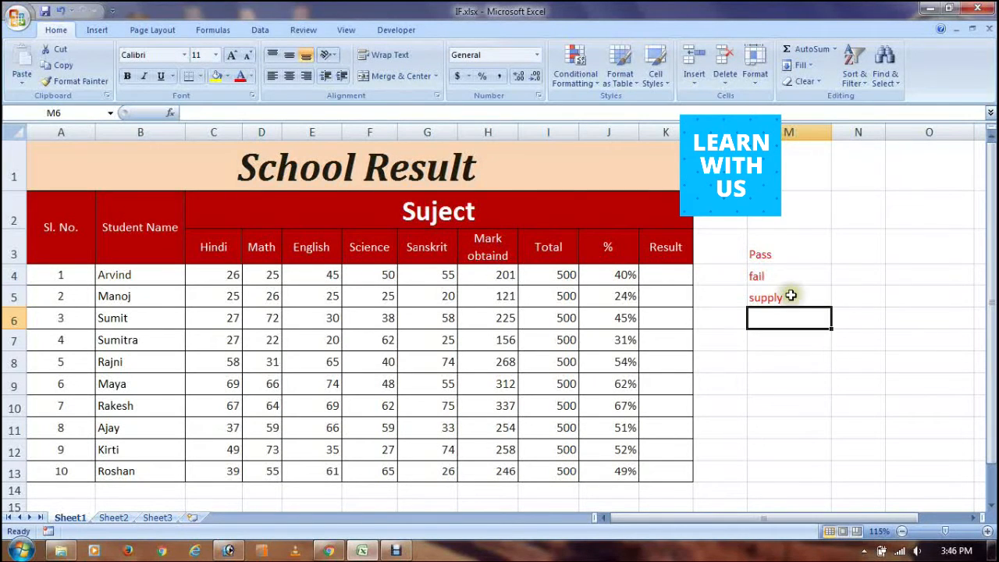
Review the Pass, fail and supply labels in M3:M5 against the first student's Hindi and Math marks.
left_click(765, 251)
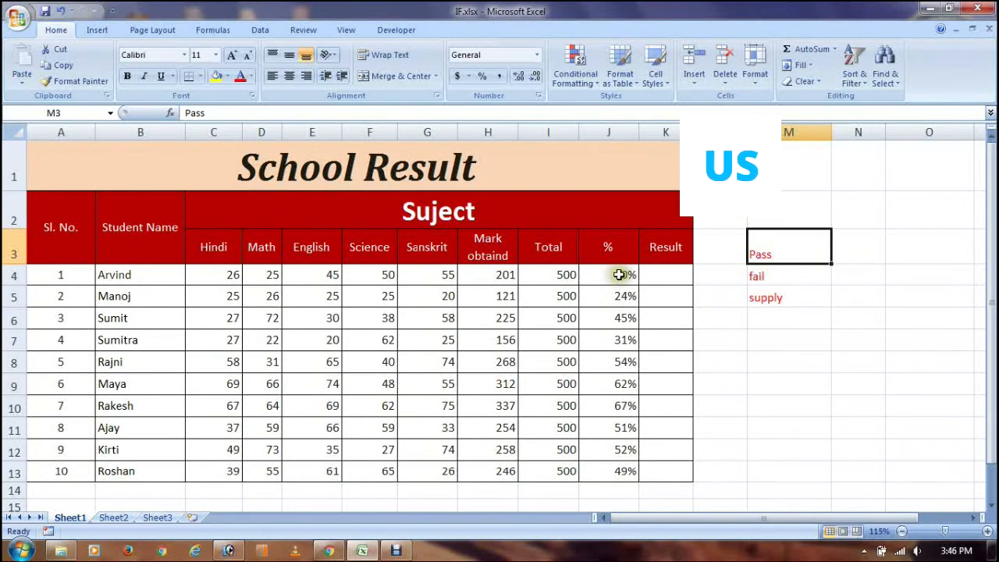
left_click(762, 272)
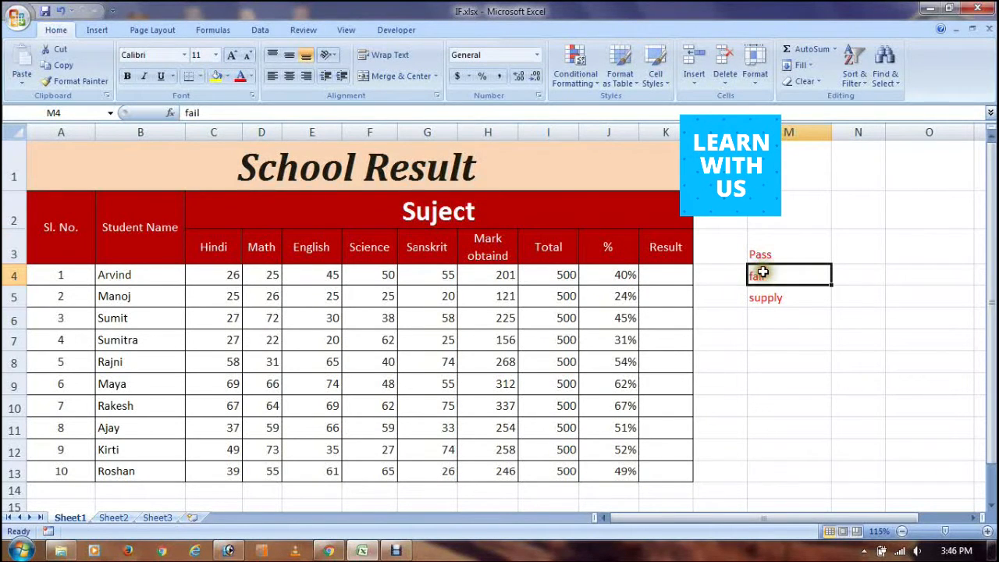
left_click(767, 300)
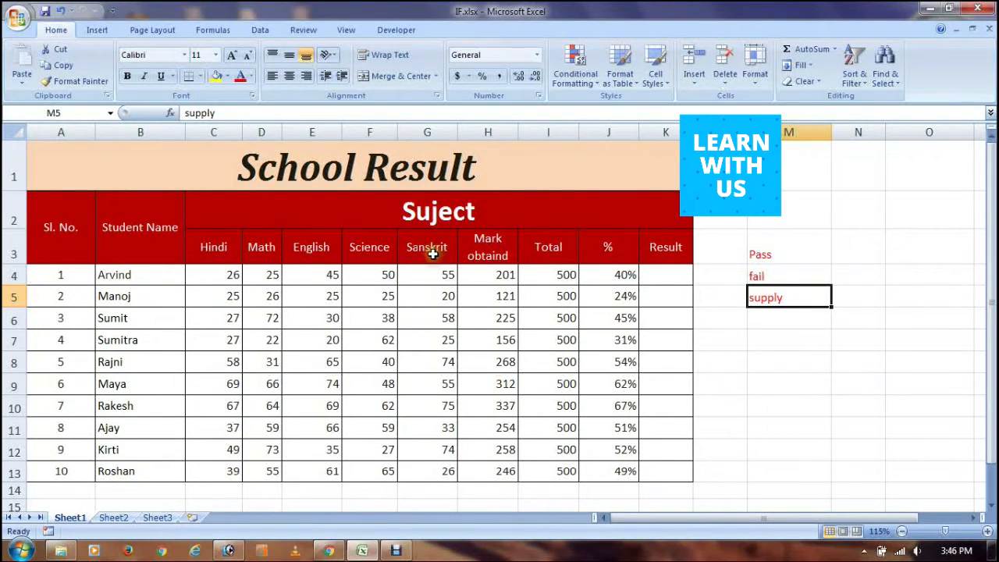
left_click_drag(228, 279, 256, 279)
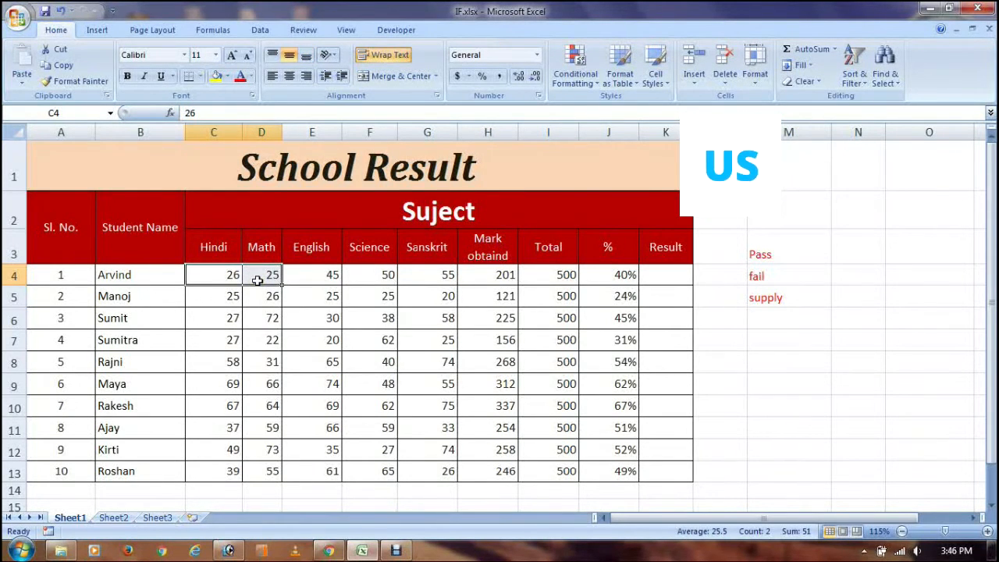
left_click(788, 300)
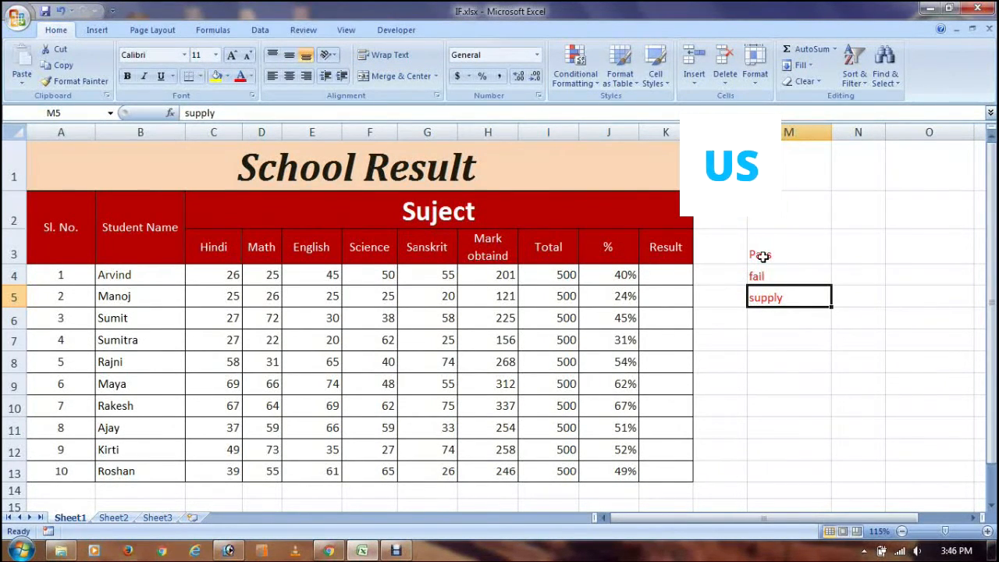
left_click(762, 256)
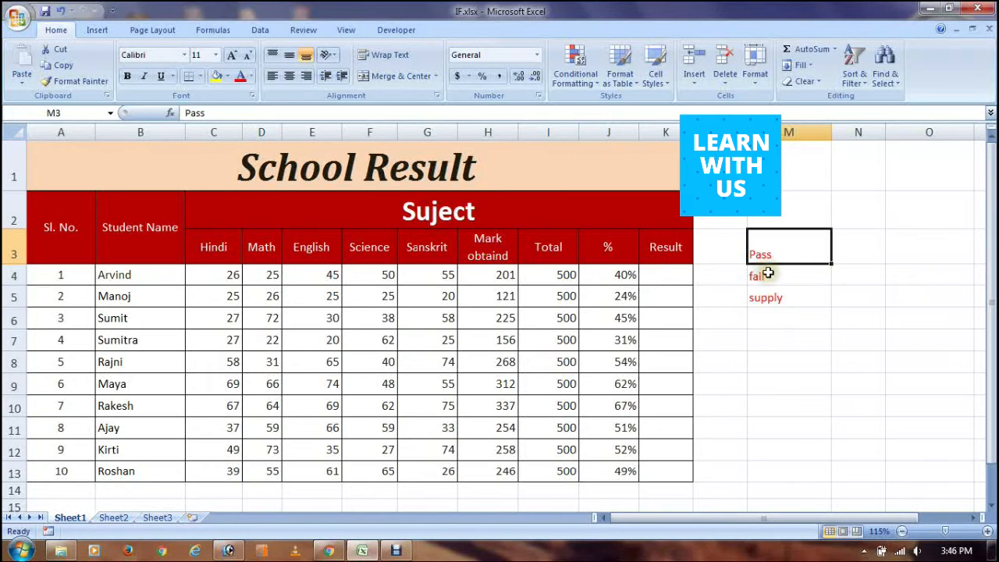
left_click(768, 273)
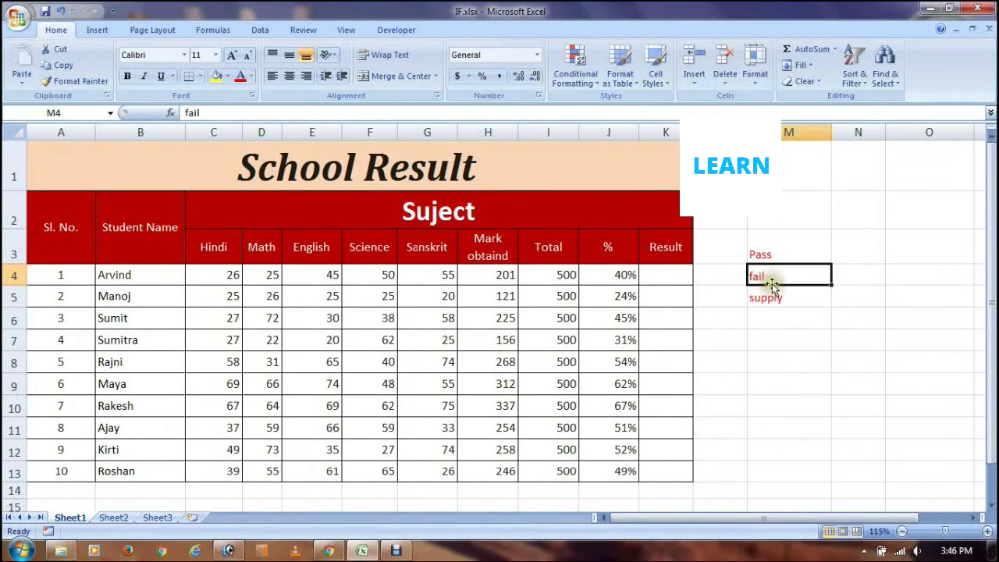
left_click(772, 298)
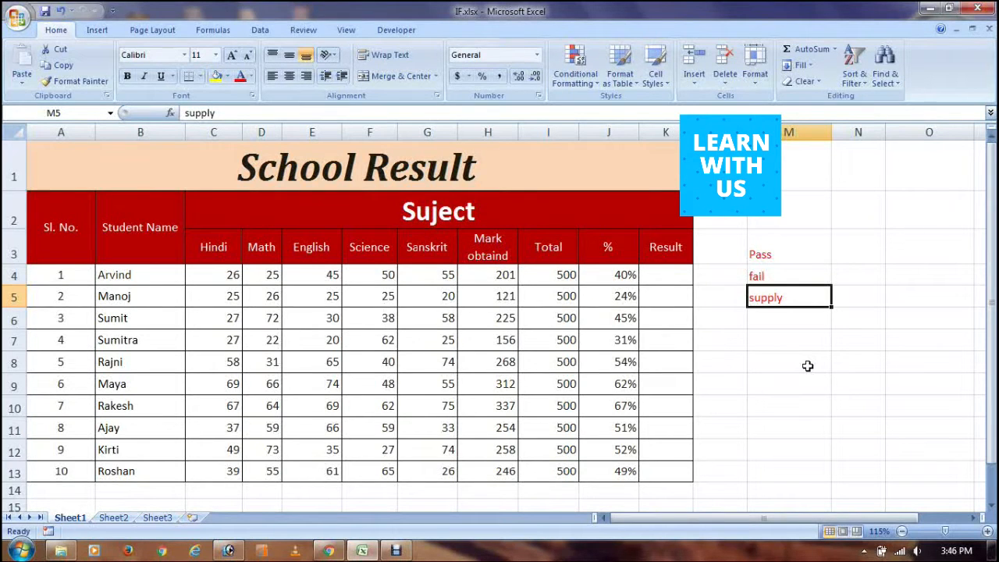
Begin an IF formula in K4, the first student's Result cell, with the logical test J4<33%.
left_click(656, 277)
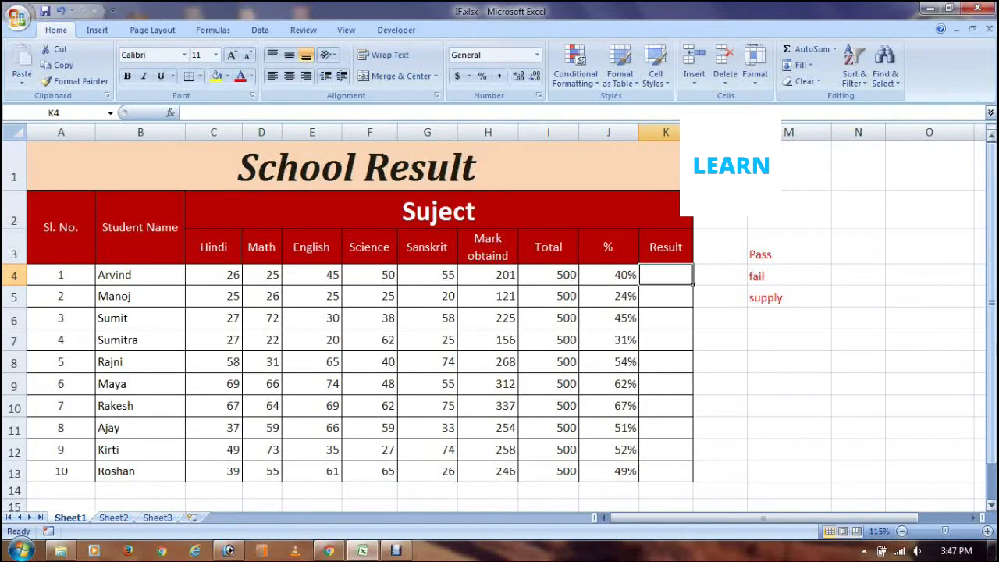
type("=")
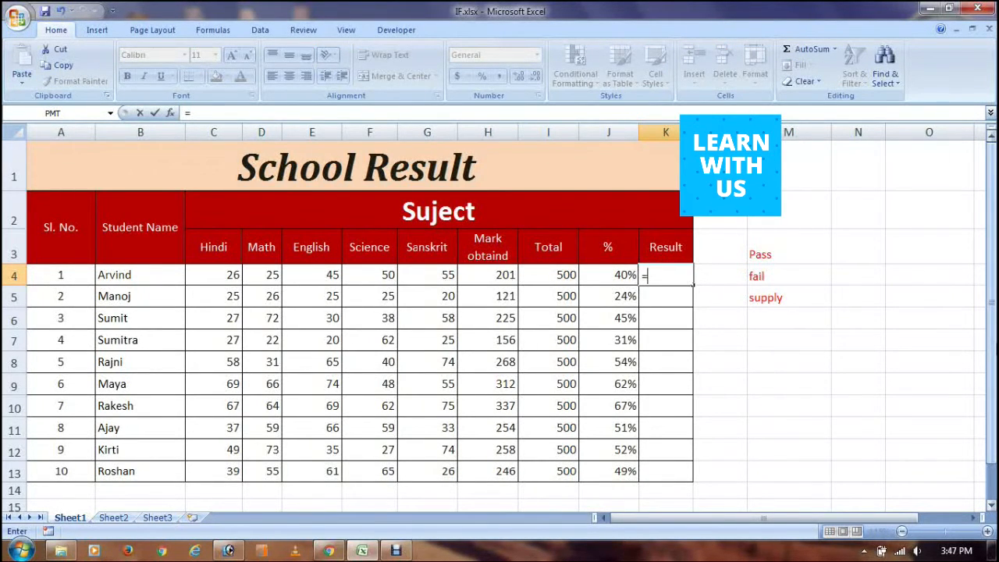
type("if")
key("Tab")
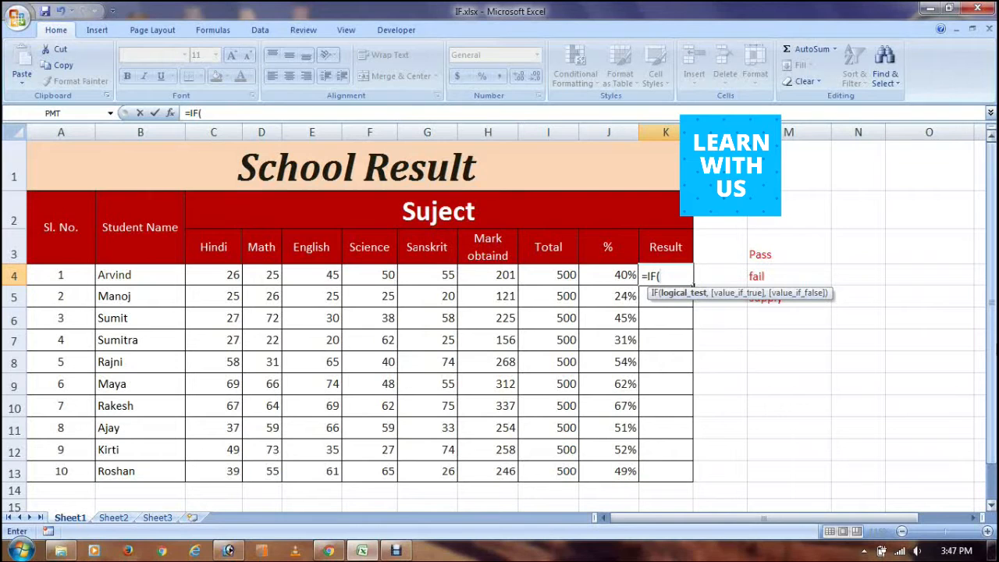
left_click(633, 279)
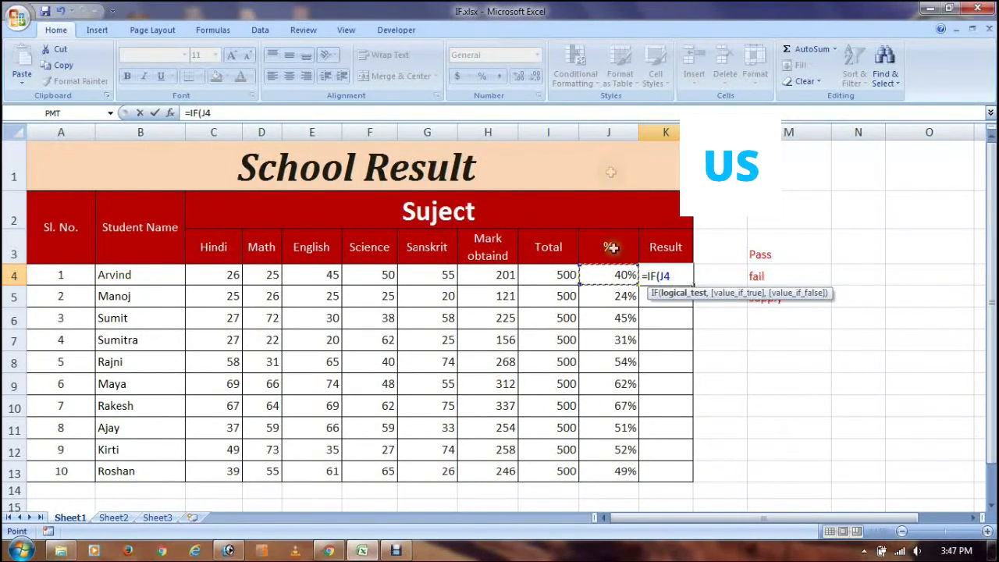
type("<33")
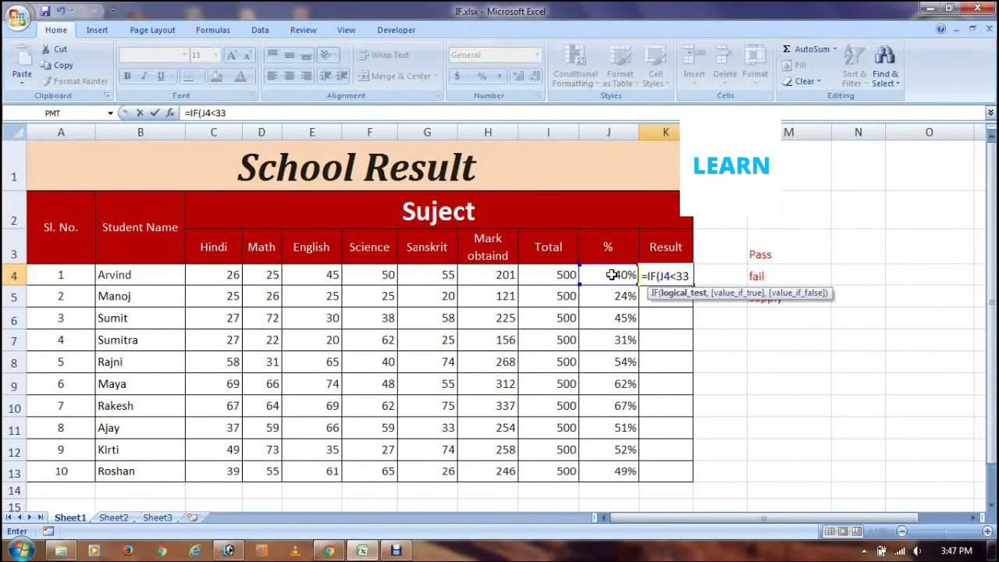
type("%,")
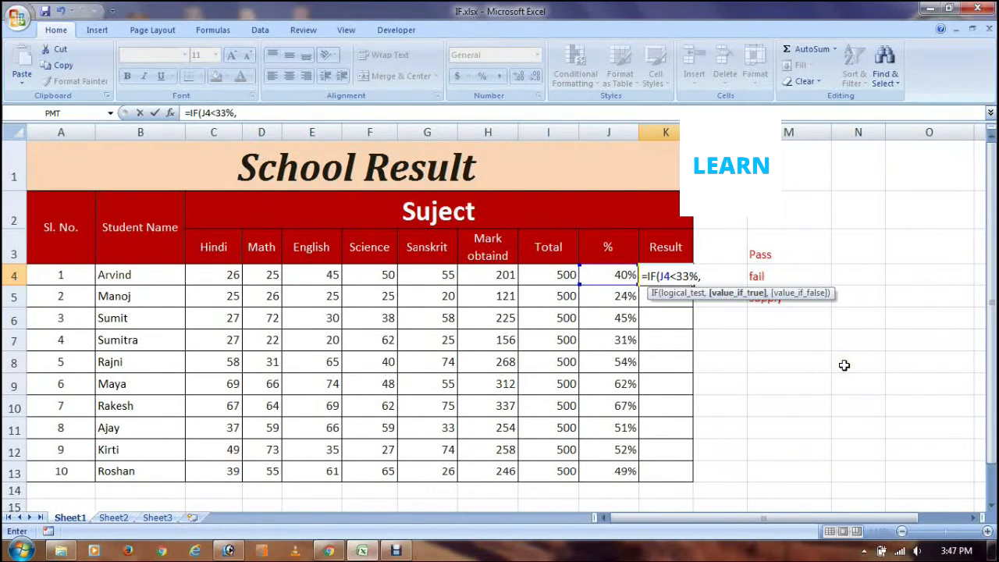
Complete the K4 formula as =IF(J4<33%,"fail","pass") and commit it.
type("\"")
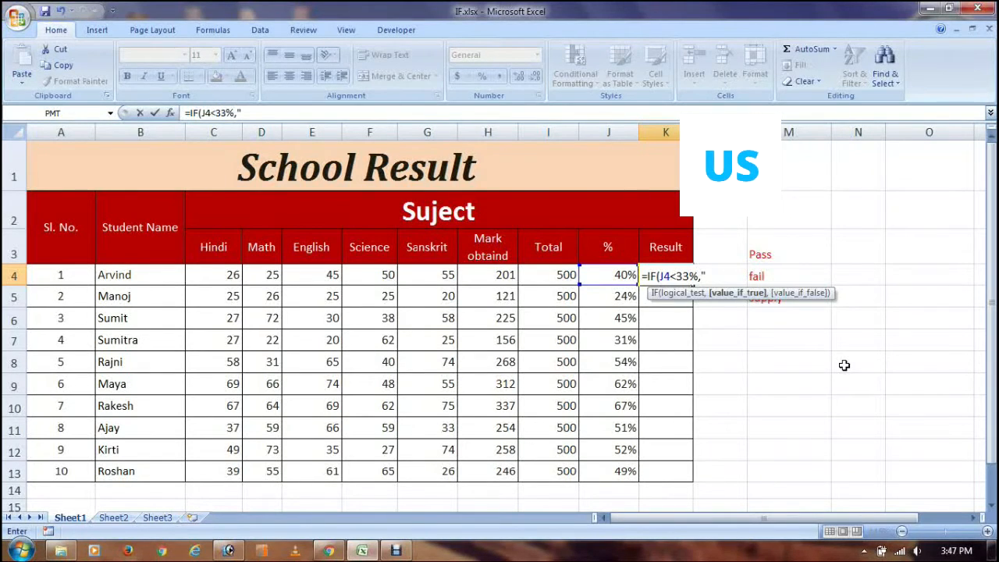
type("f")
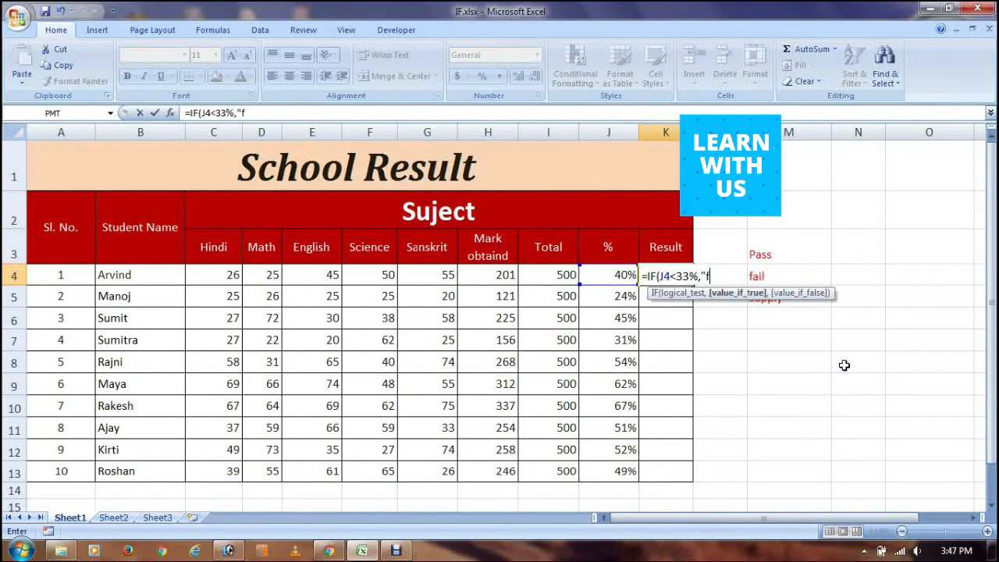
type("ail\"")
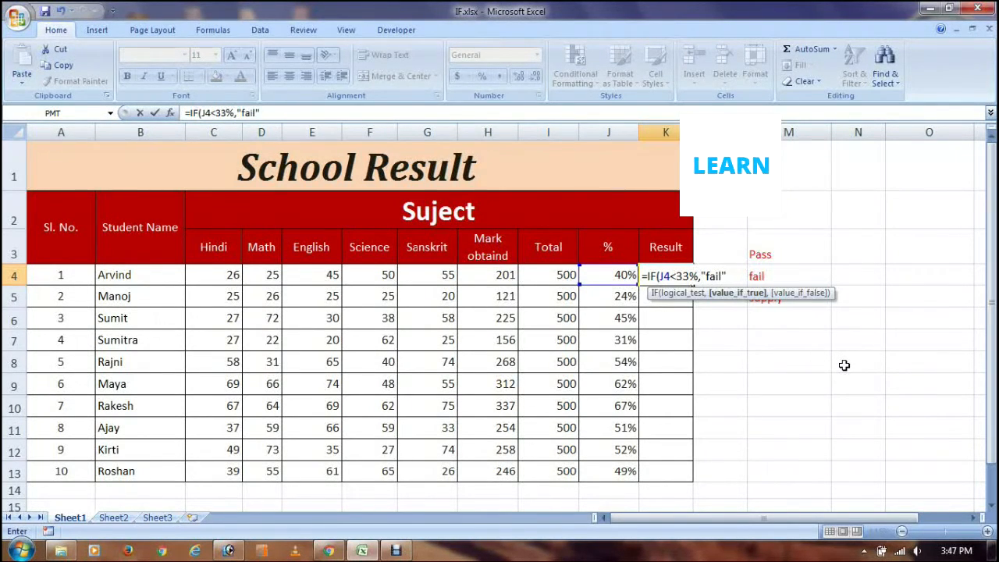
type(",")
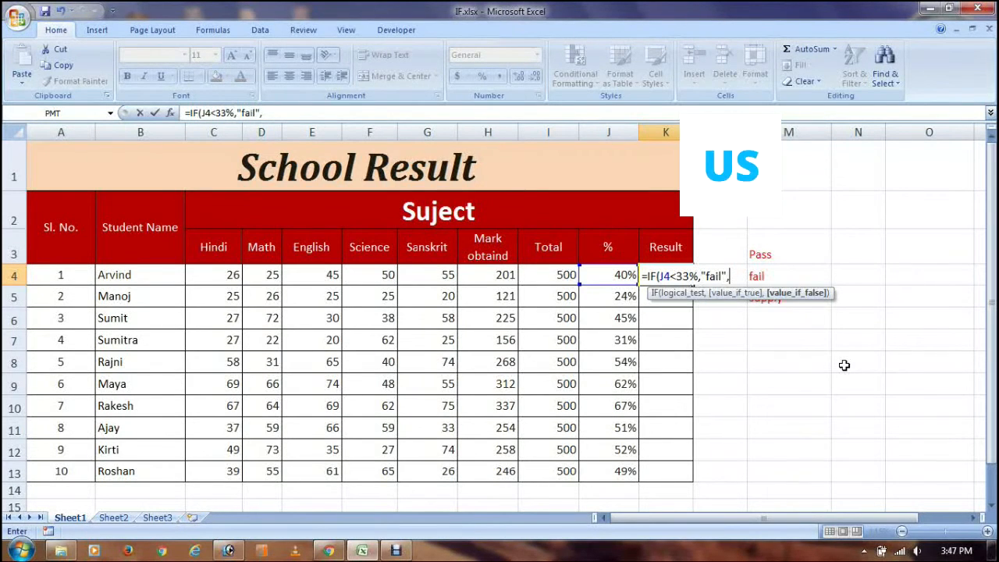
type("\"pass")
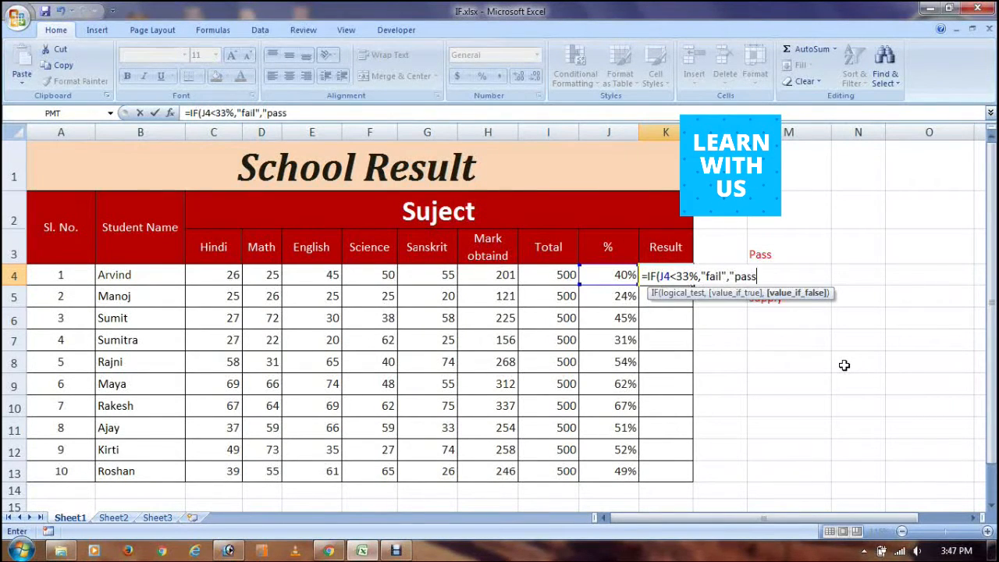
type("\"")
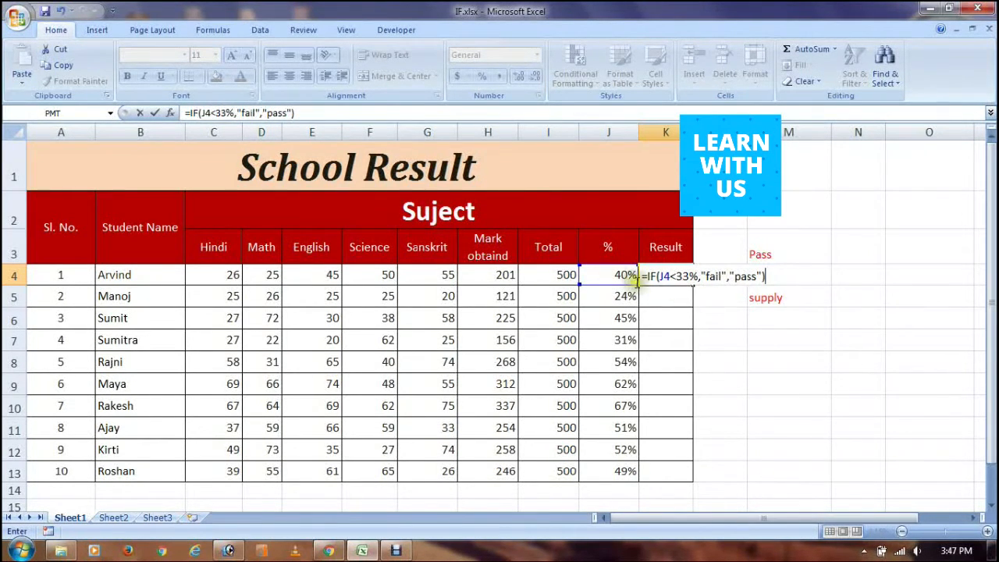
left_click(698, 276)
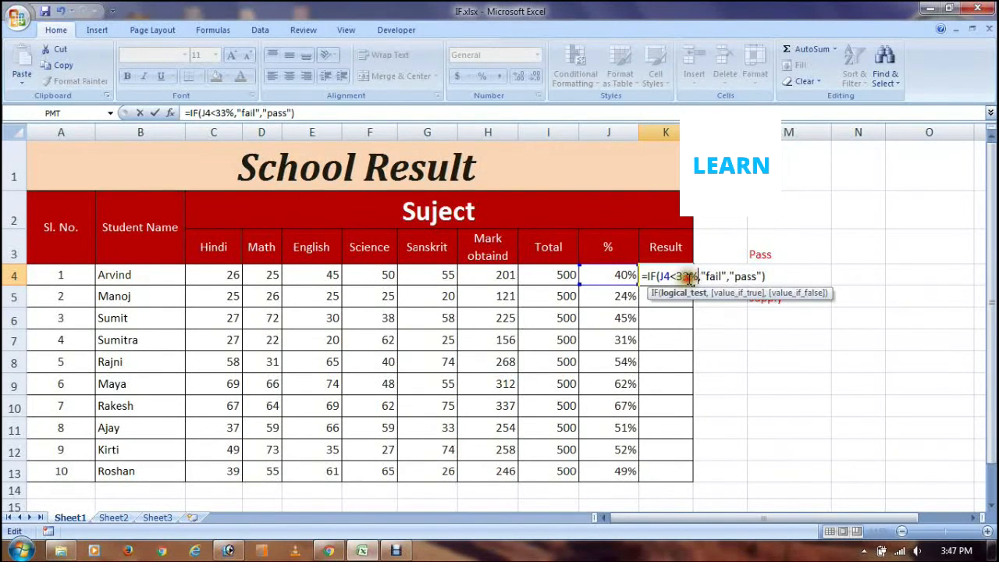
left_click(712, 276)
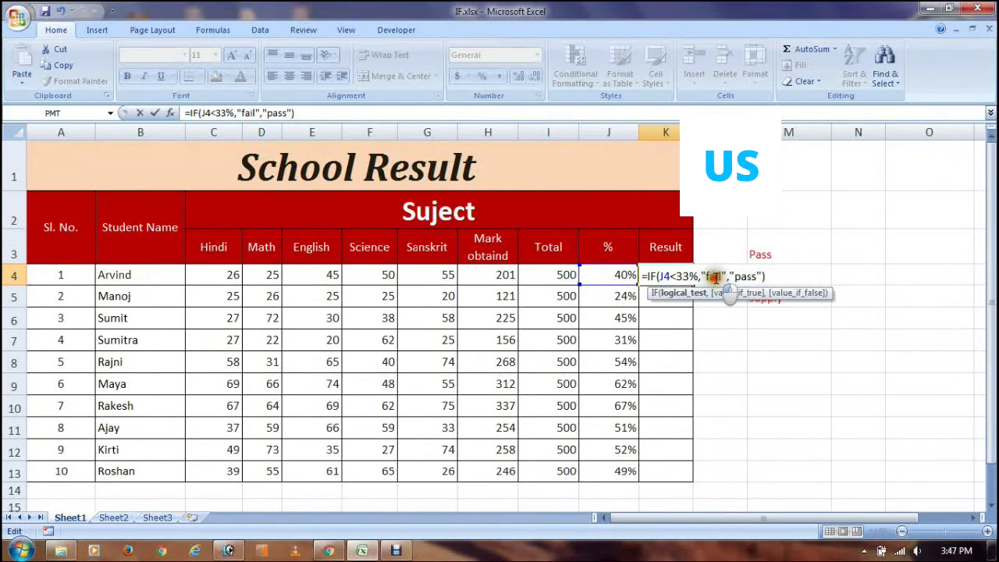
left_click(737, 276)
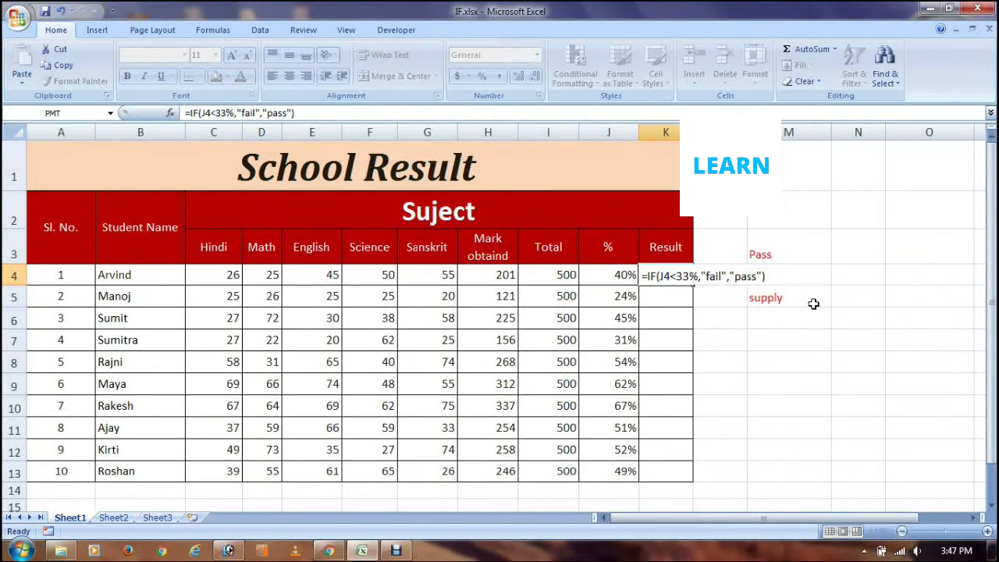
key("ctrl+Return")
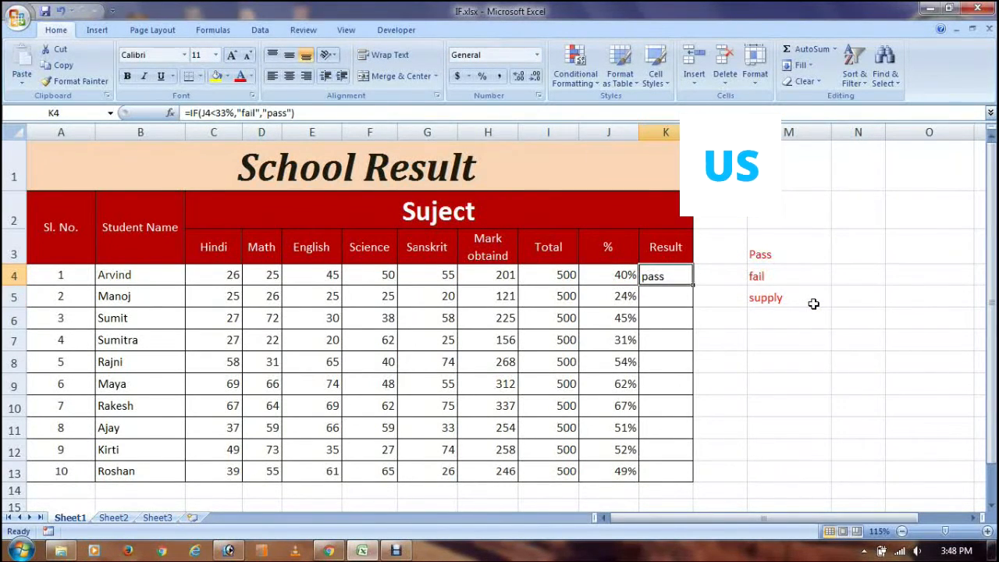
Fill the K4 formula down the Result column through K13.
key("shift+Down")
key("shift+Down")
key("shift+Down")
key("shift+Down")
key("shift+Down")
key("shift+Down")
key("shift+Down")
key("shift+Down")
key("shift+Down")
key("shift+Down")
key("shift+Down")
key("shift+Up")
key("shift+Up")
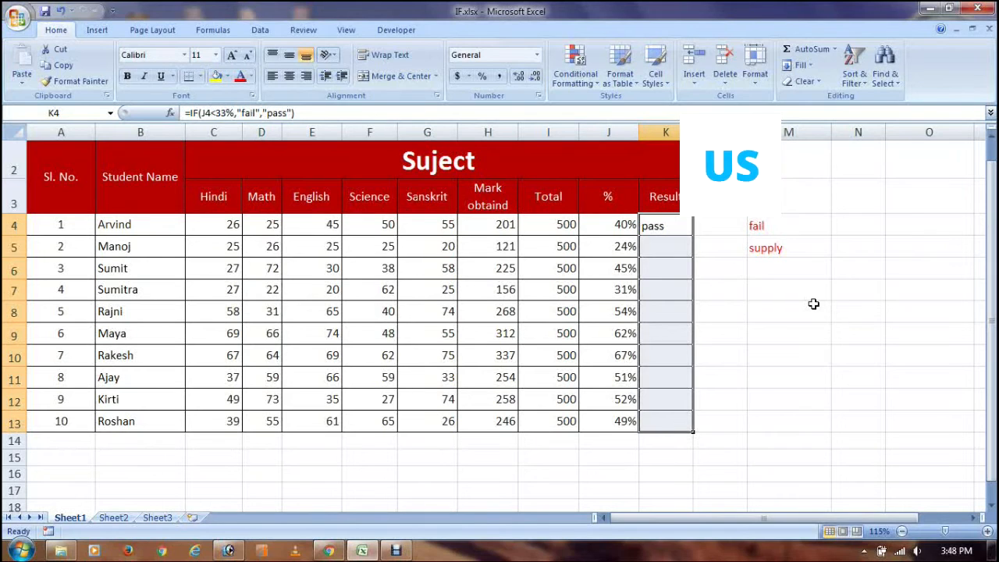
key("ctrl+d")
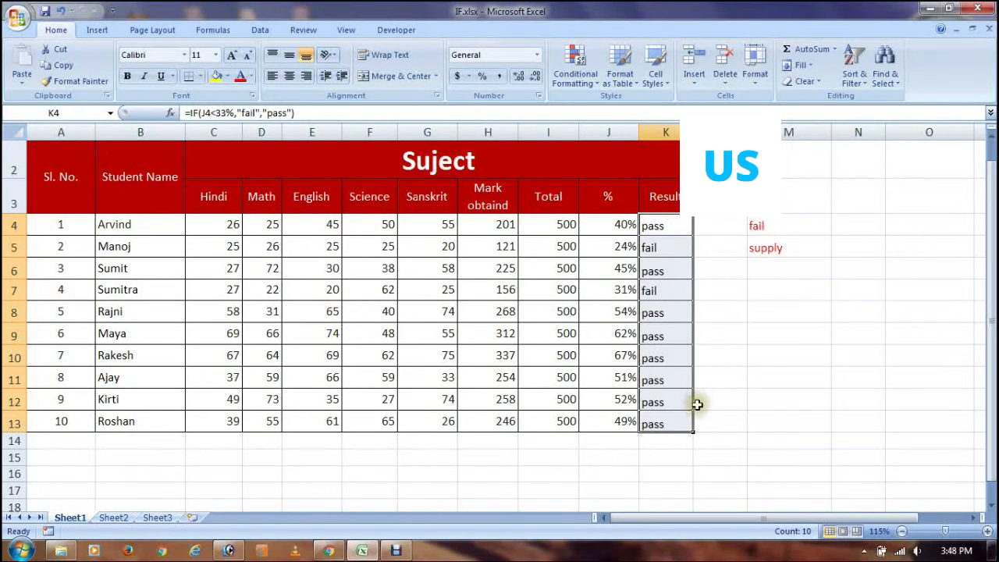
Check the Result cells in rows 5 and 7 against their percentages in column J.
left_click(619, 249)
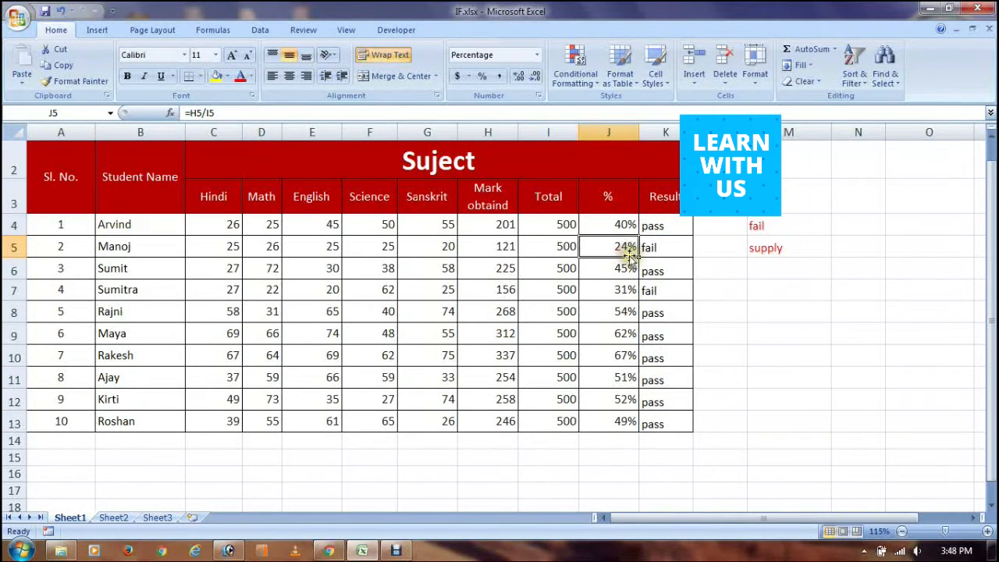
left_click(652, 248)
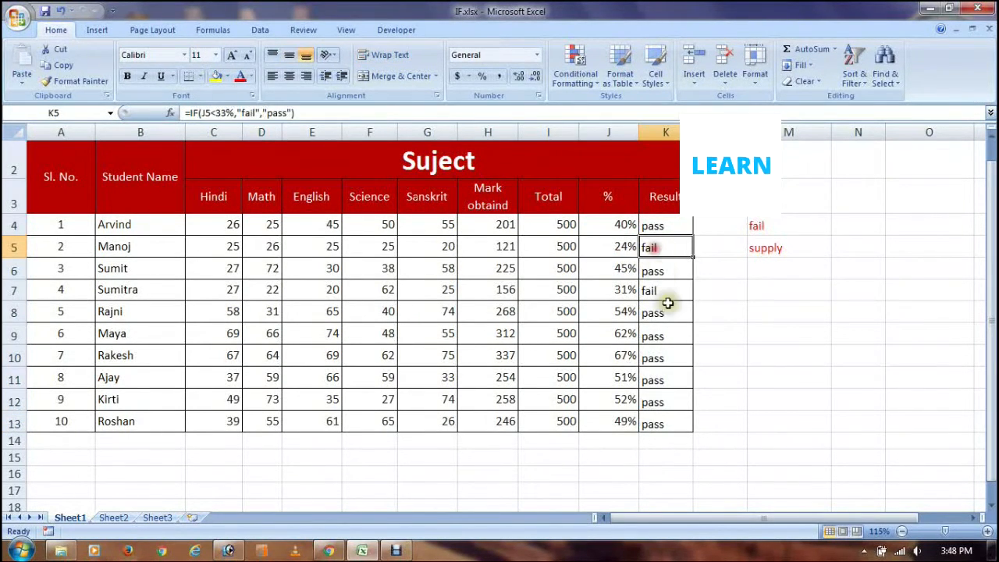
left_click(624, 295)
left_click(657, 296)
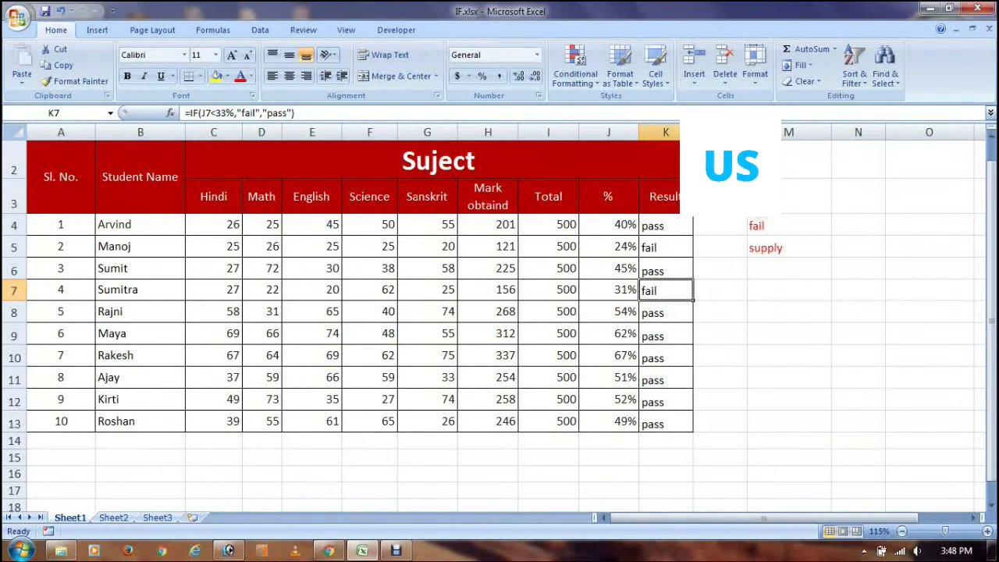
Widen the empty column L to set the Pass, fail and supply labels further from the table.
left_click_drag(747, 131, 790, 132)
left_click(828, 205)
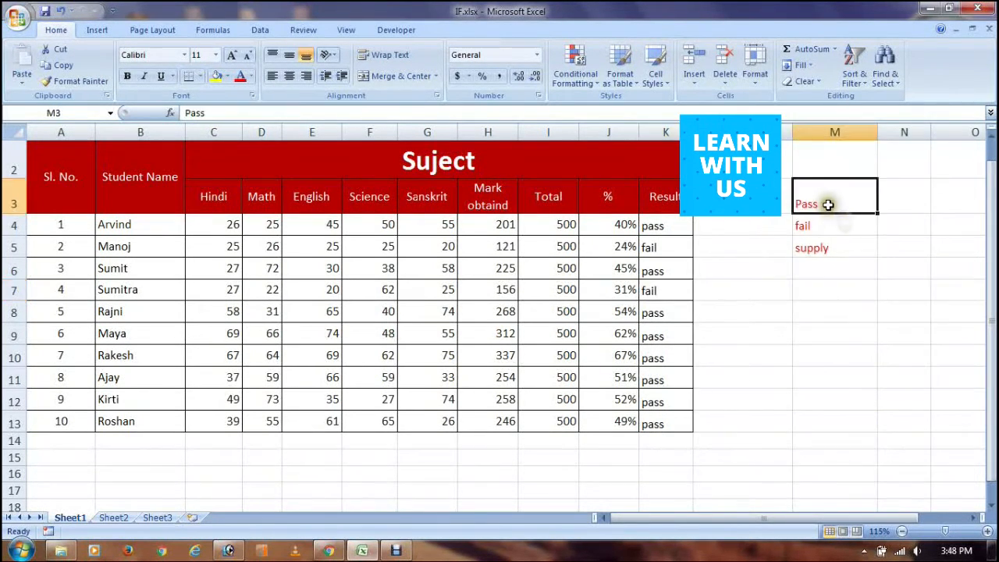
left_click(829, 224)
Inspect several Result cells and the arguments of the IF formula in K4 without changing them.
left_click(660, 228)
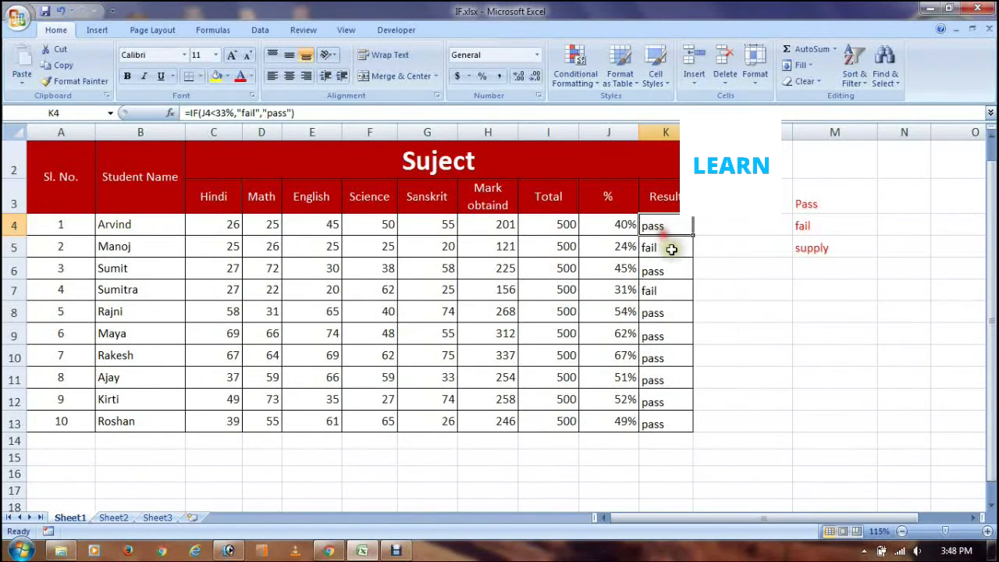
left_click(671, 289)
left_click(666, 336)
left_click(670, 224)
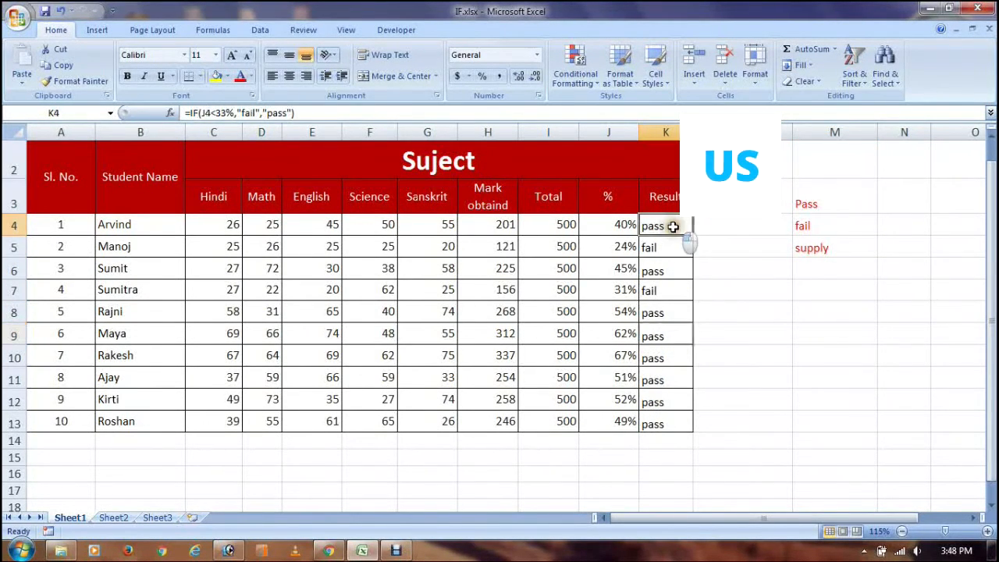
double_click(669, 225)
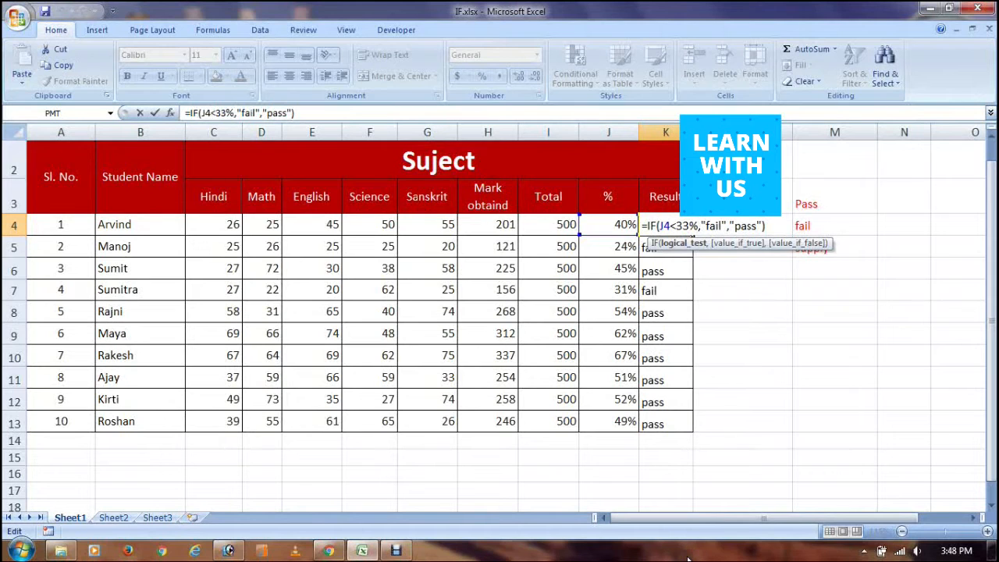
key("Escape")
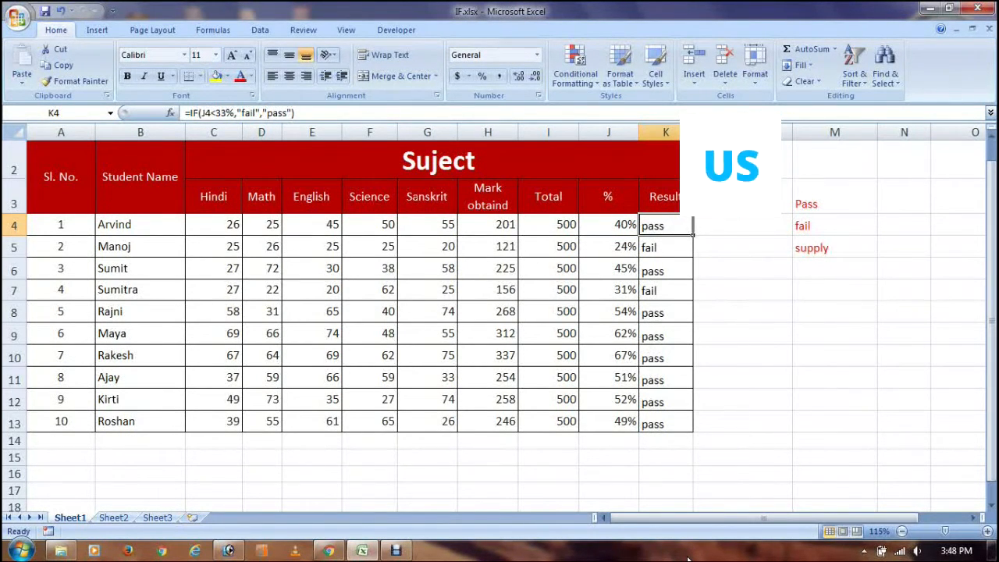
Compare the Result range K4:K13 with the possible outcomes Pass, fail and supply in M3:M5.
key("ctrl+shift+Down")
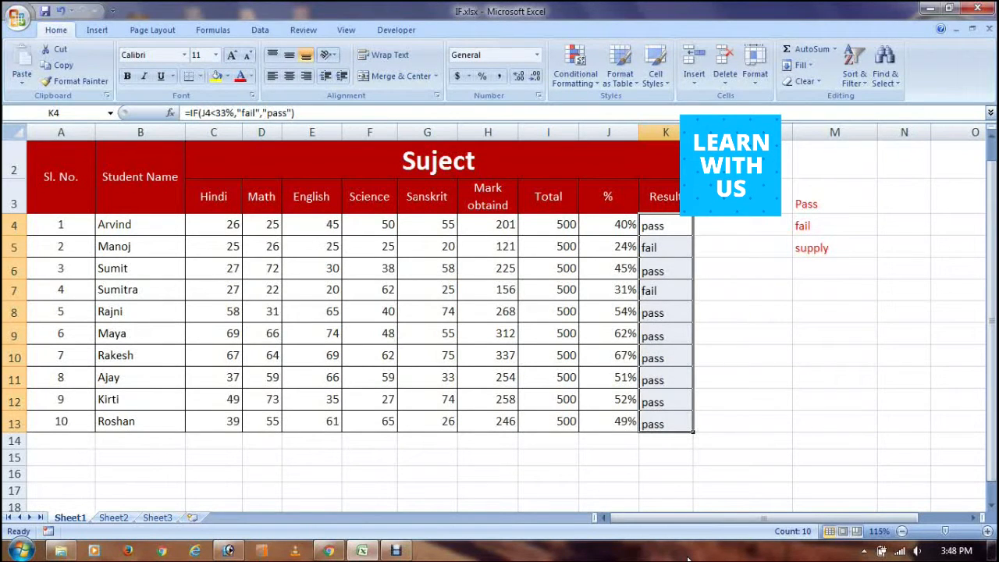
key("Right")
key("Right")
key("Up")
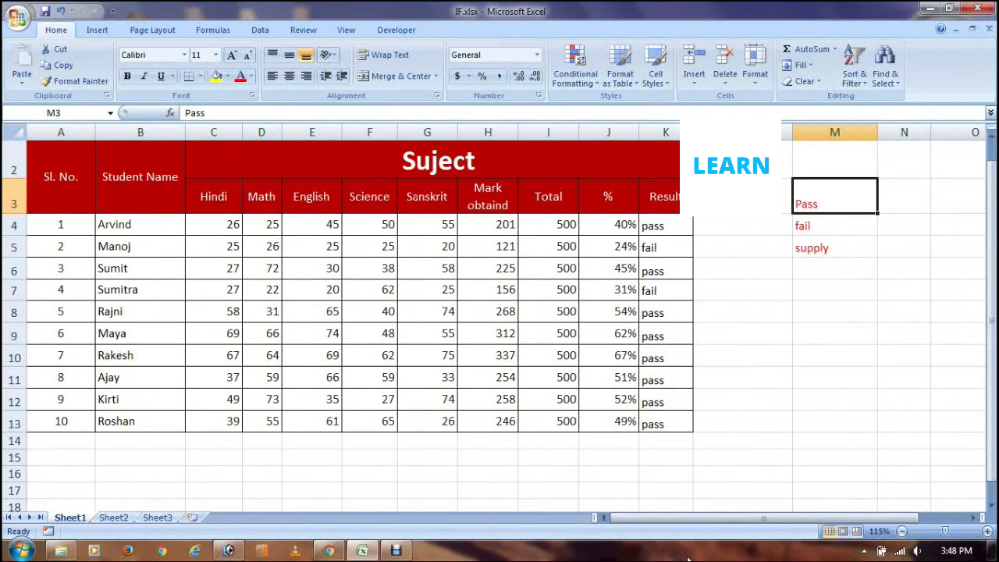
key("Down")
key("Down")
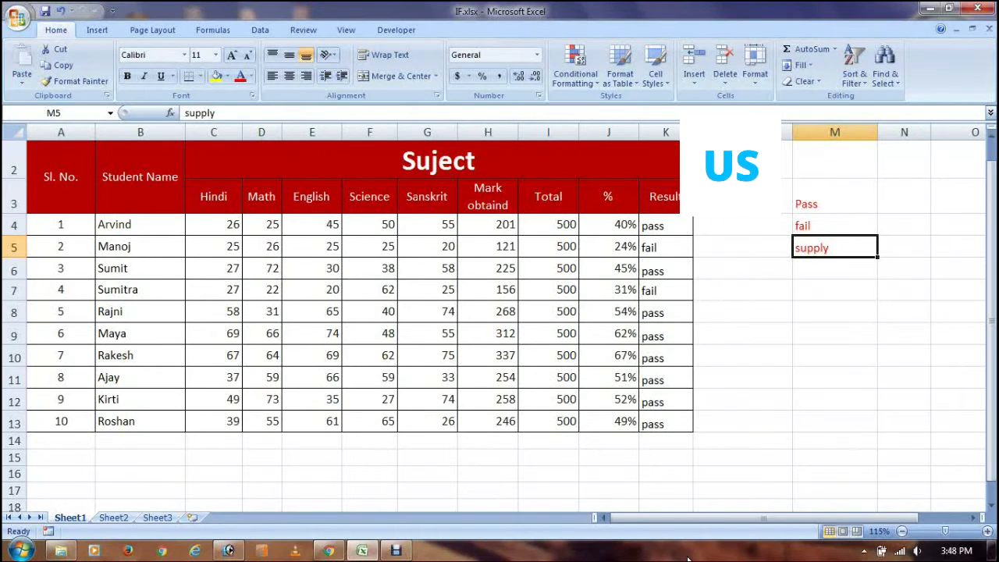
key("Up")
key("Up")
key("Left")
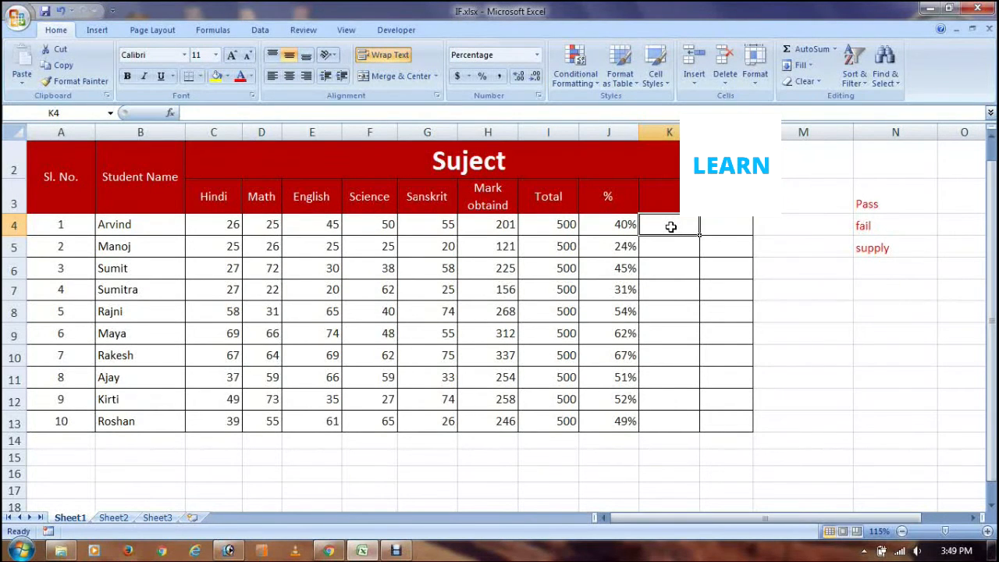
Review the Pass, fail and supply labels in N3:N5 alongside the empty cell K4.
left_click(882, 228)
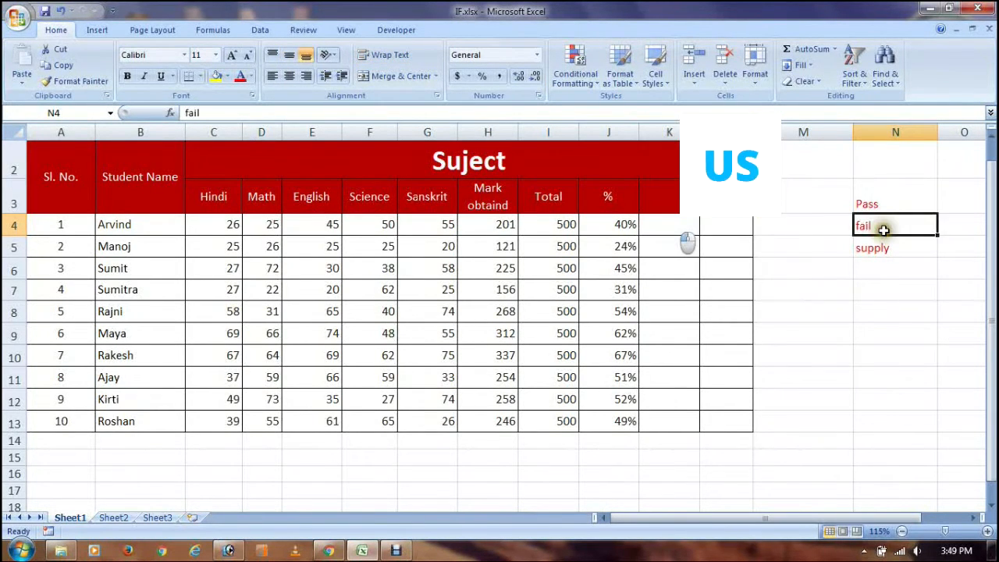
left_click(894, 243)
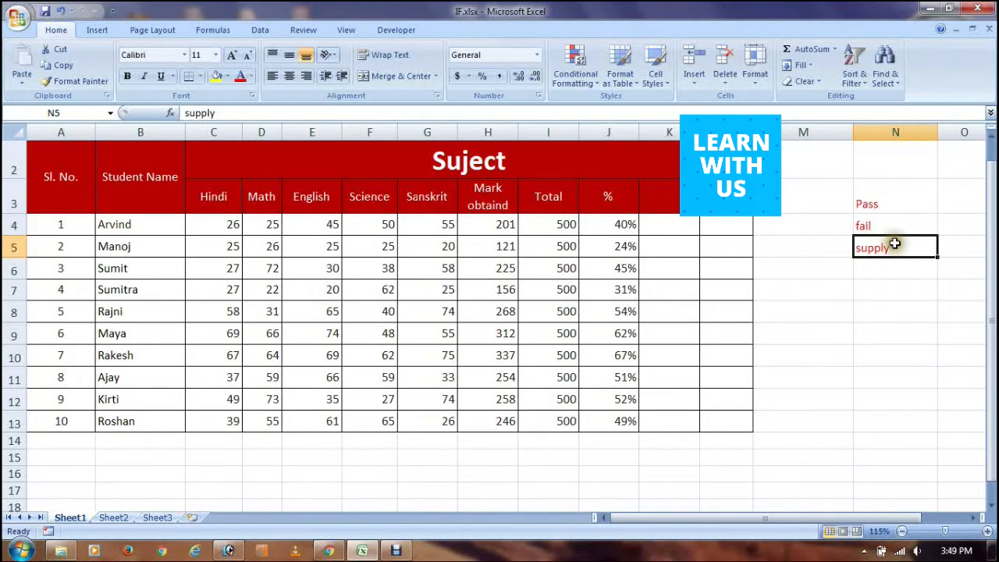
left_click(669, 229)
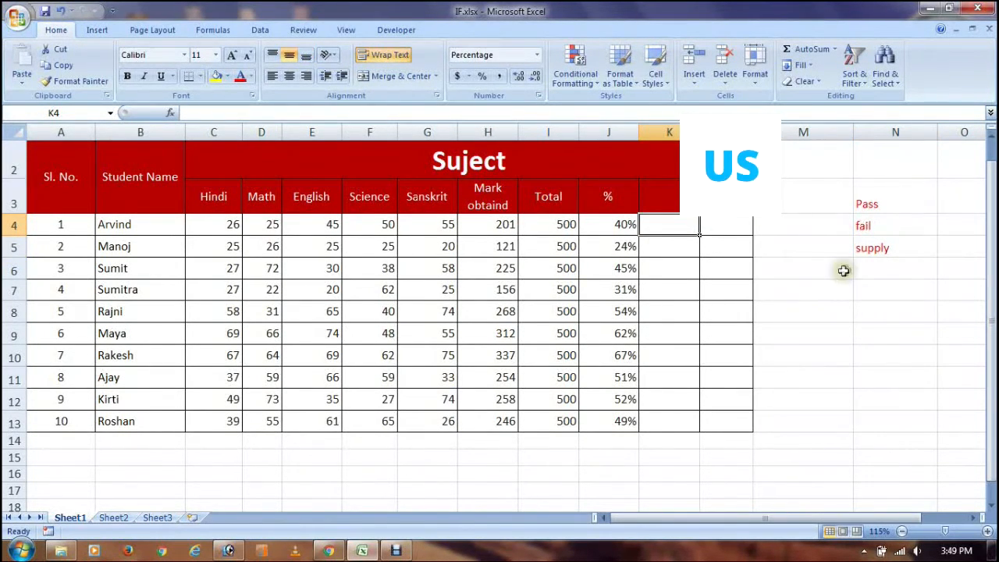
left_click(857, 244)
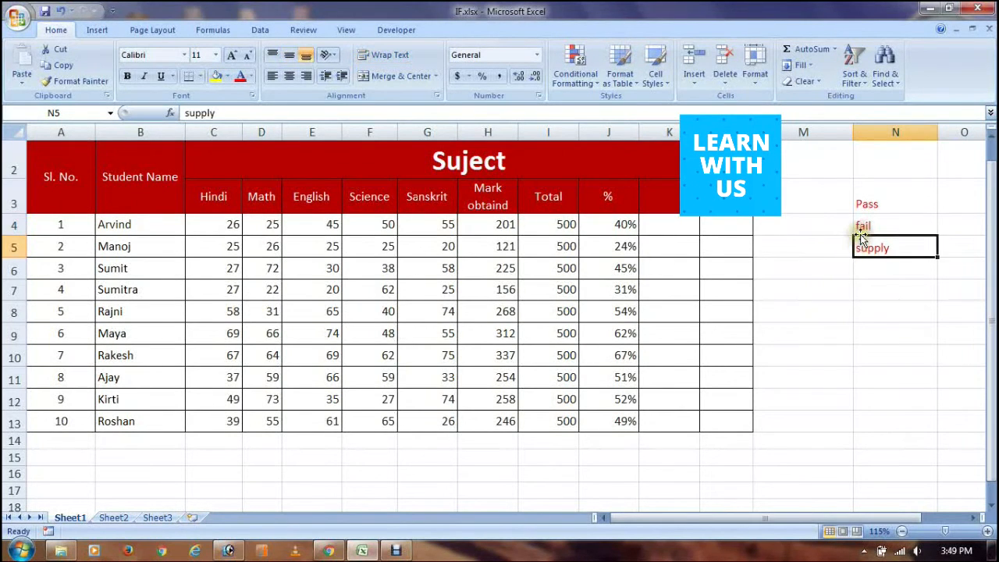
left_click(858, 205)
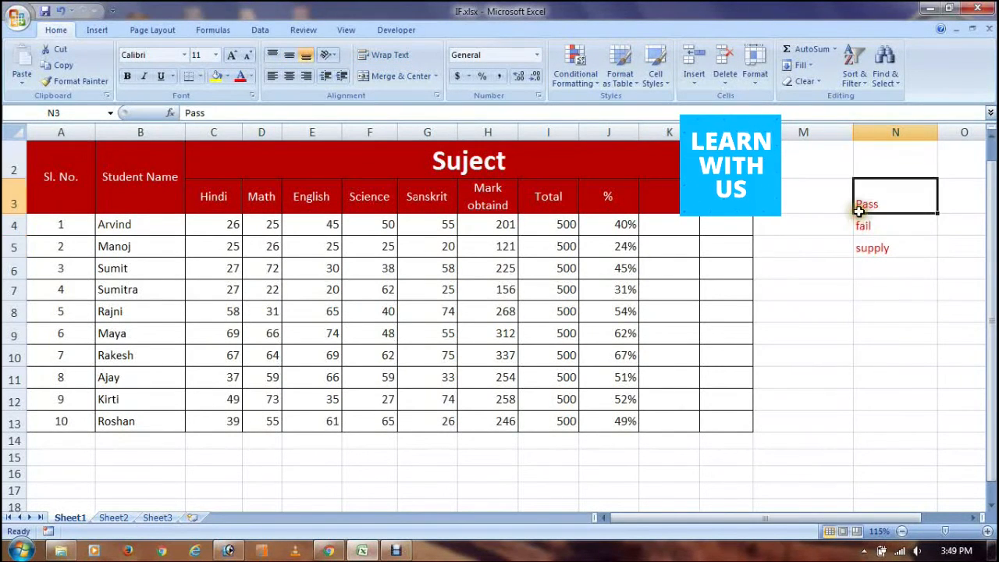
Enter =COUNTIF(C4:G4,"<33") in K4 to count the first student's subject marks below 33.
left_click(658, 233)
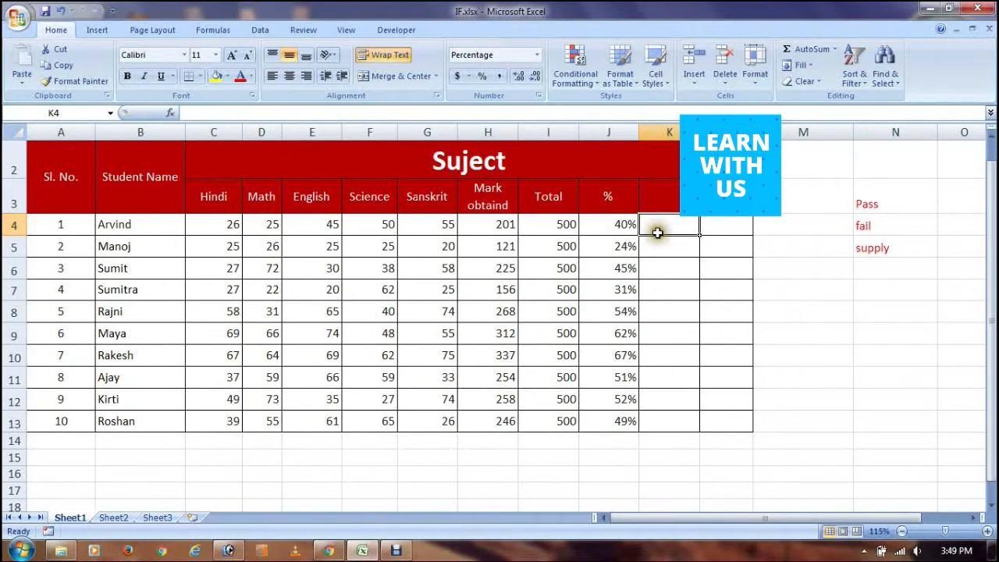
type("=c")
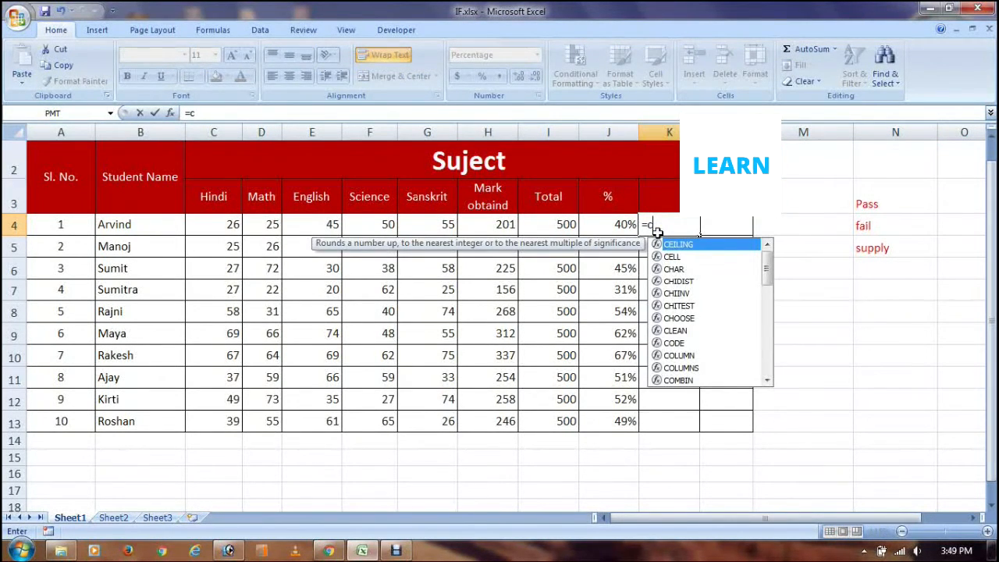
type("OUNTIF(")
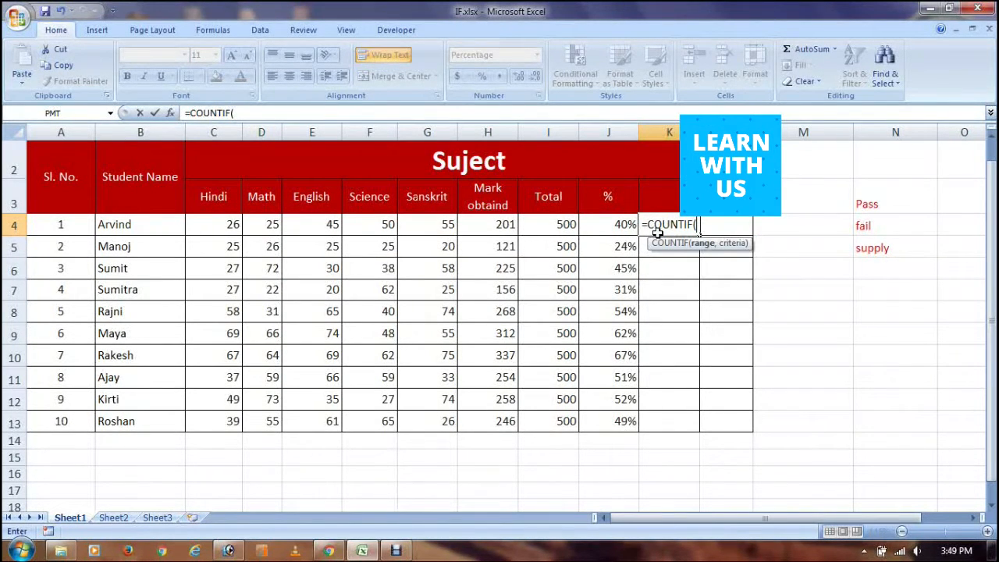
left_click_drag(213, 224, 422, 224)
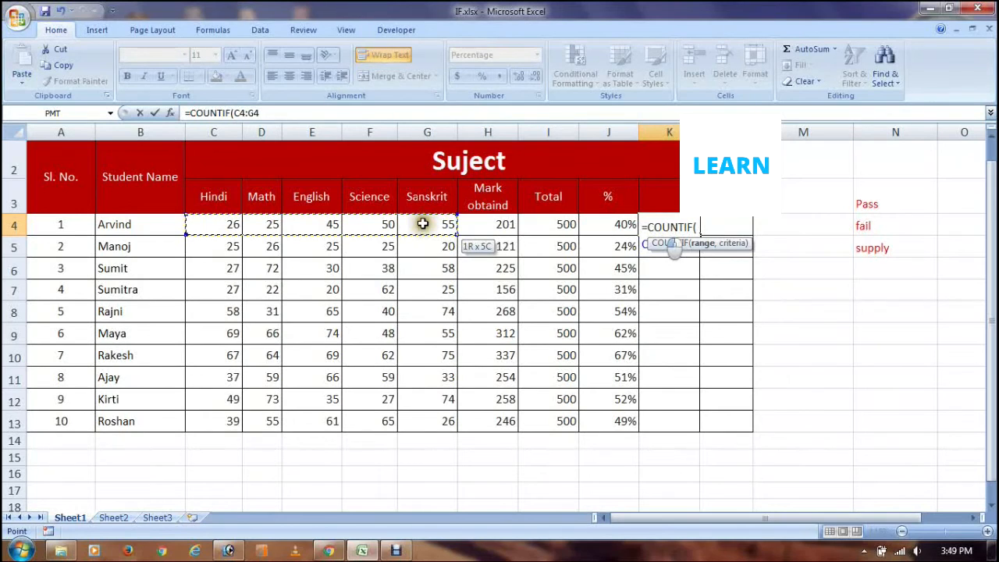
type(",")
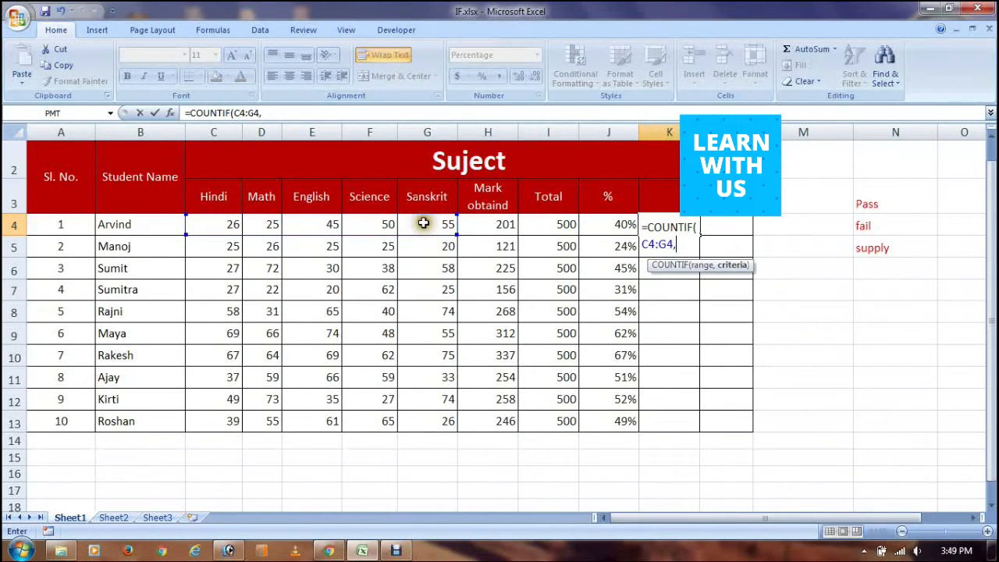
type("\"")
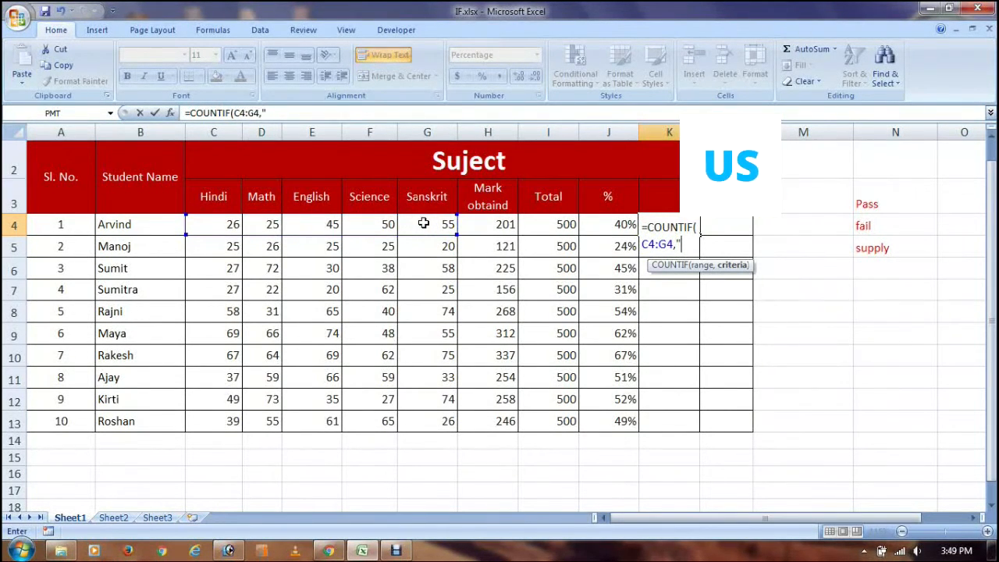
type("<33")
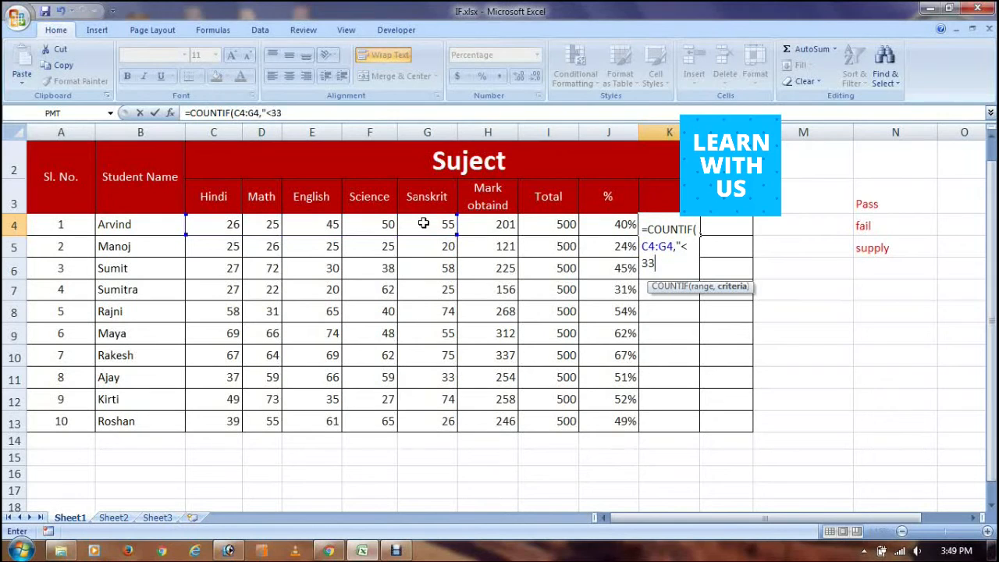
key("Return")
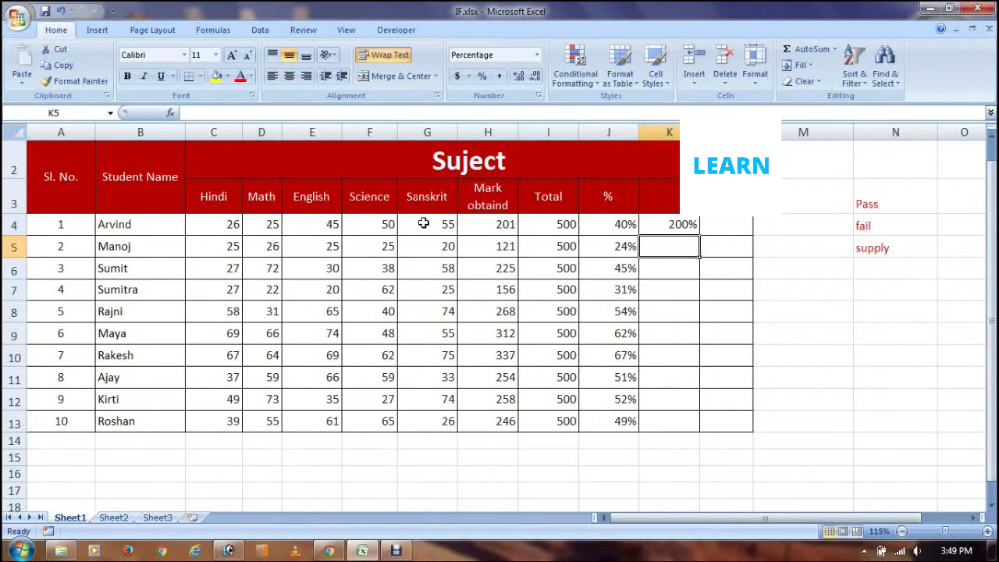
Change the number format of K4 to General.
key("Up")
left_click(536, 54)
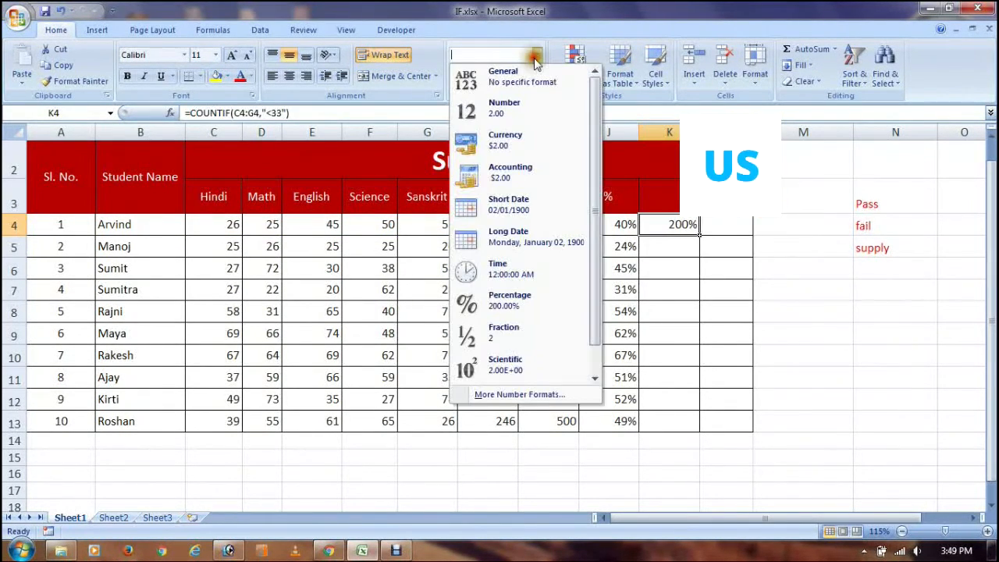
left_click(520, 87)
Fill the COUNTIF formula from K4 down through K13.
key("shift+Down")
key("shift+Down")
key("shift+Down")
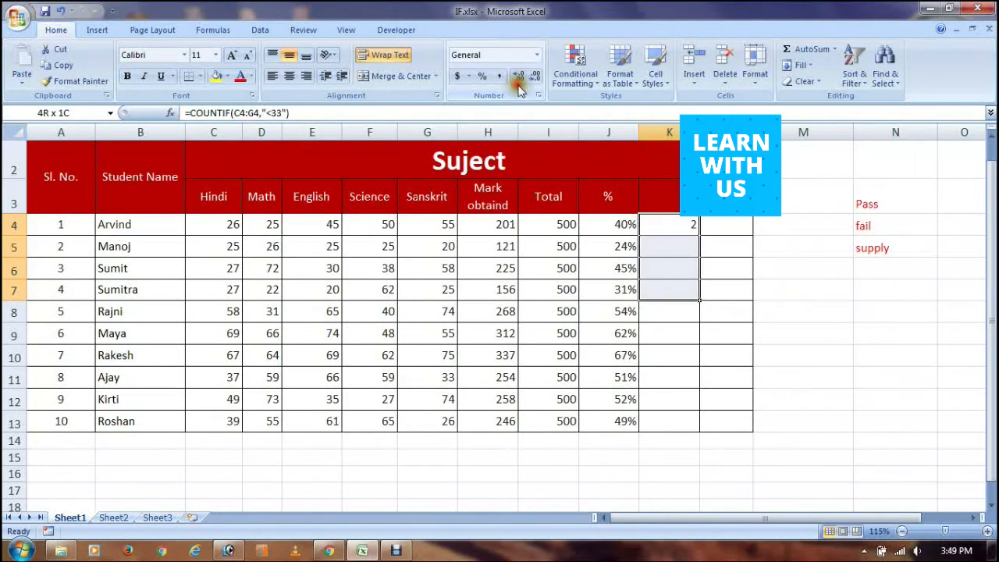
key("shift+Down")
key("shift+Down")
key("shift+Down")
key("shift+Down")
key("shift+Down")
key("shift+Down")
key("ctrl+d")
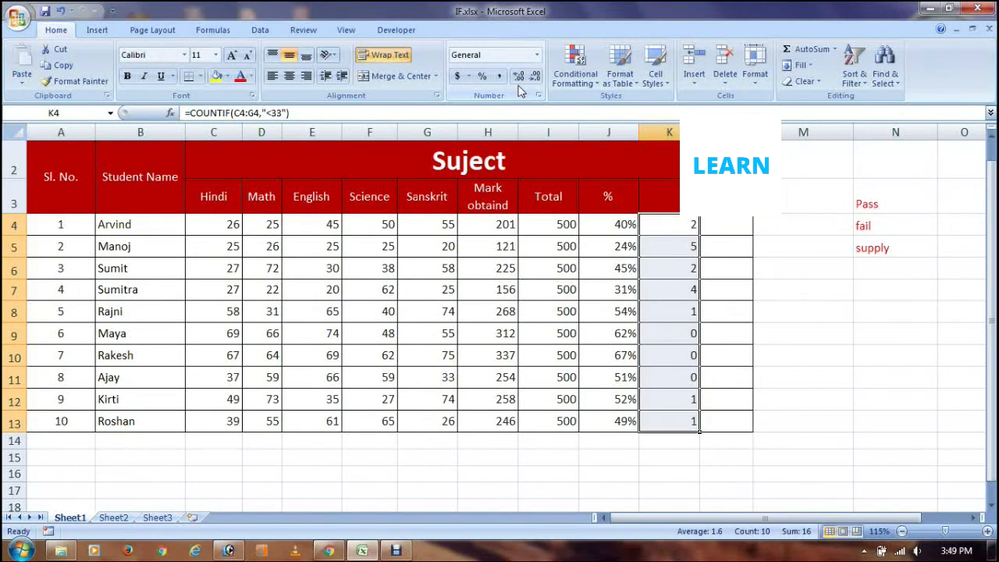
key("Down")
key("Up")
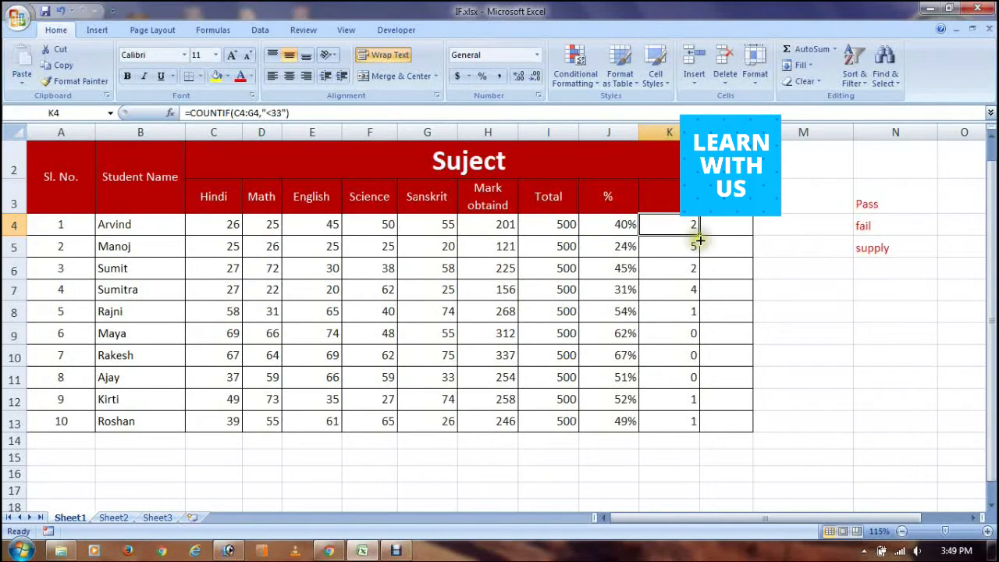
Review the COUNTIF formula in K4 against the first student's subject marks in C4:G4, leaving the formula as it is.
double_click(689, 228)
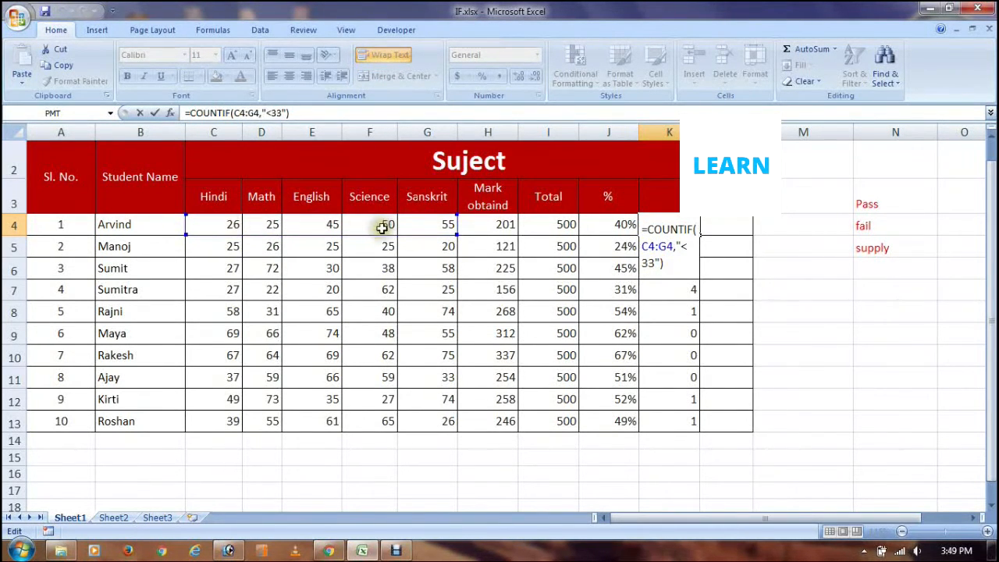
key("ctrl+Return")
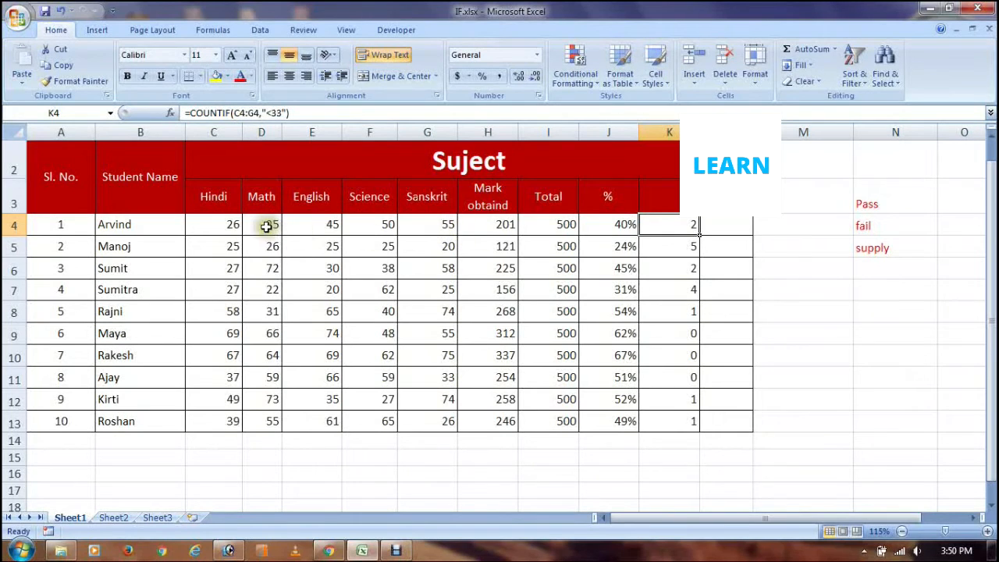
left_click(225, 223)
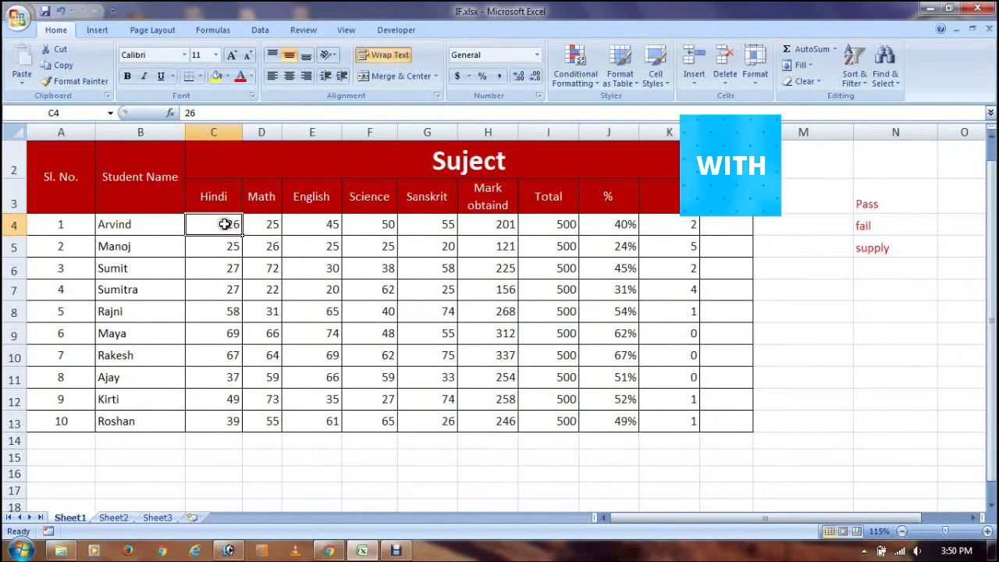
left_click(272, 226)
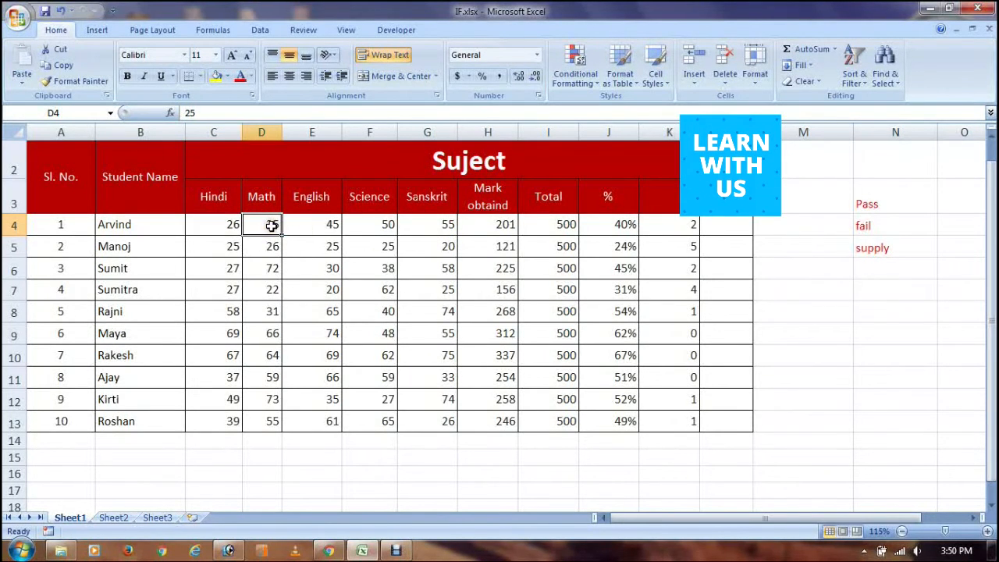
left_click(386, 227)
left_click(434, 226)
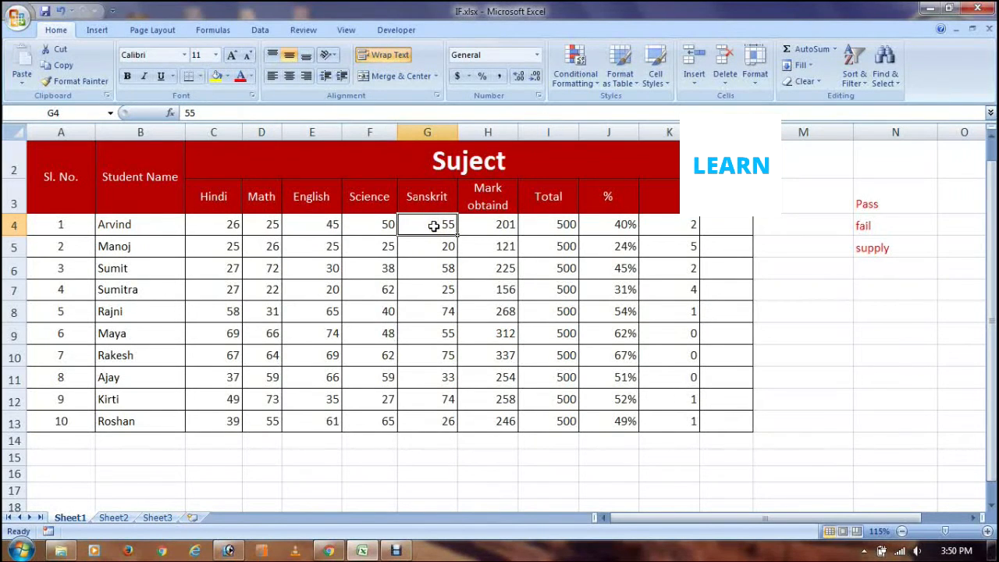
left_click(679, 224)
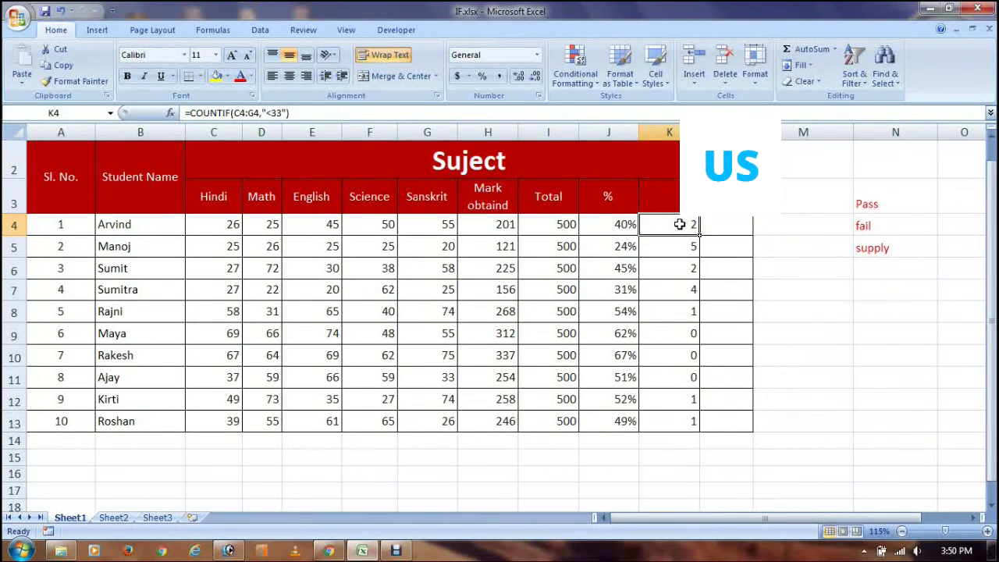
key("Down")
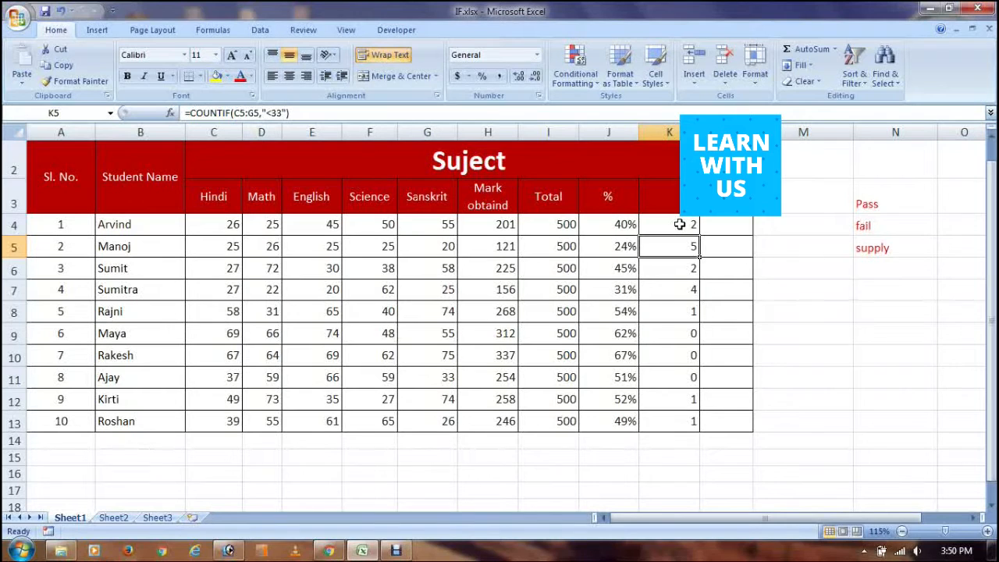
key("Up")
Start an IF formula in L4 that returns "Pass" when K4=0.
key("Right")
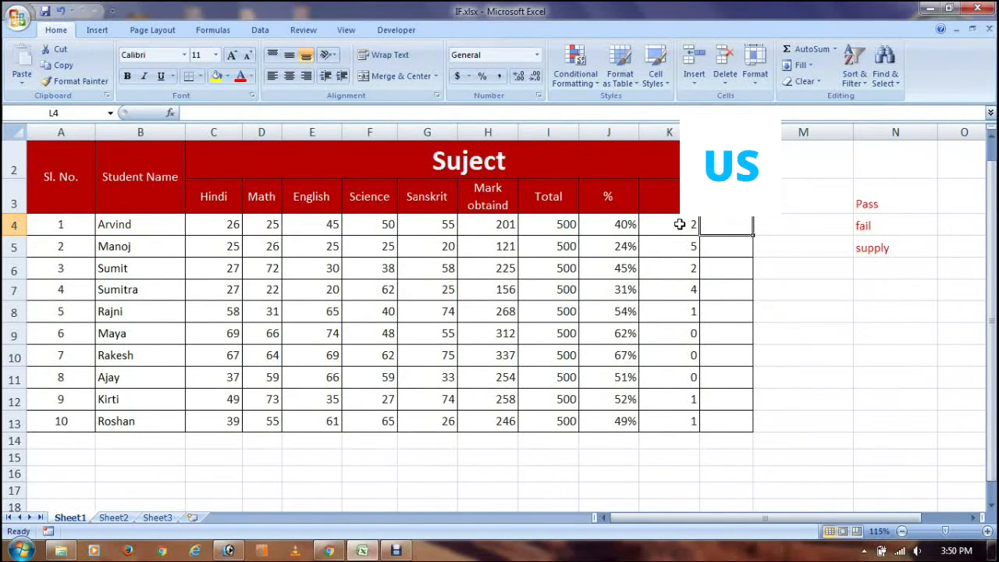
type("=if(")
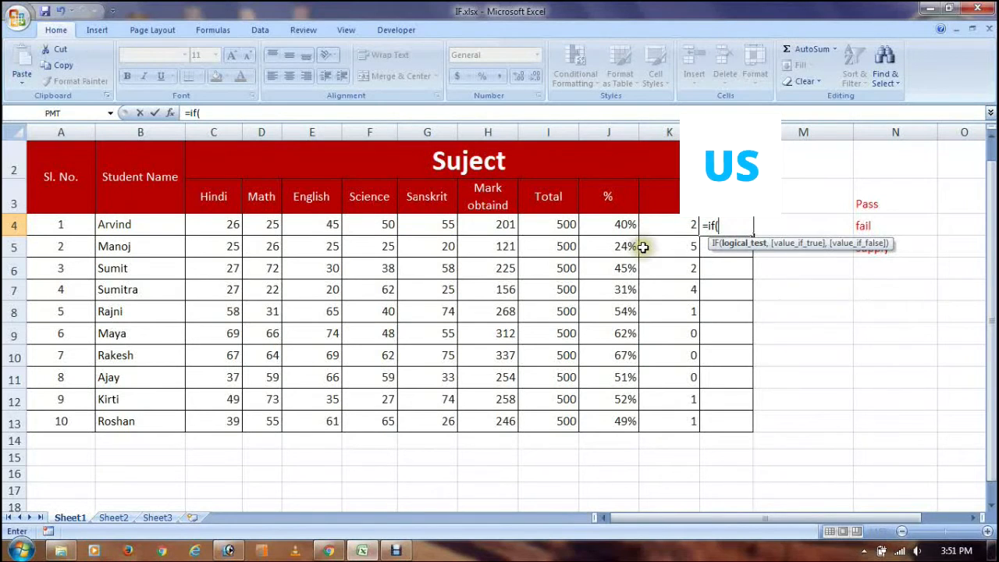
type("K4=0")
type(",\"Pass\"")
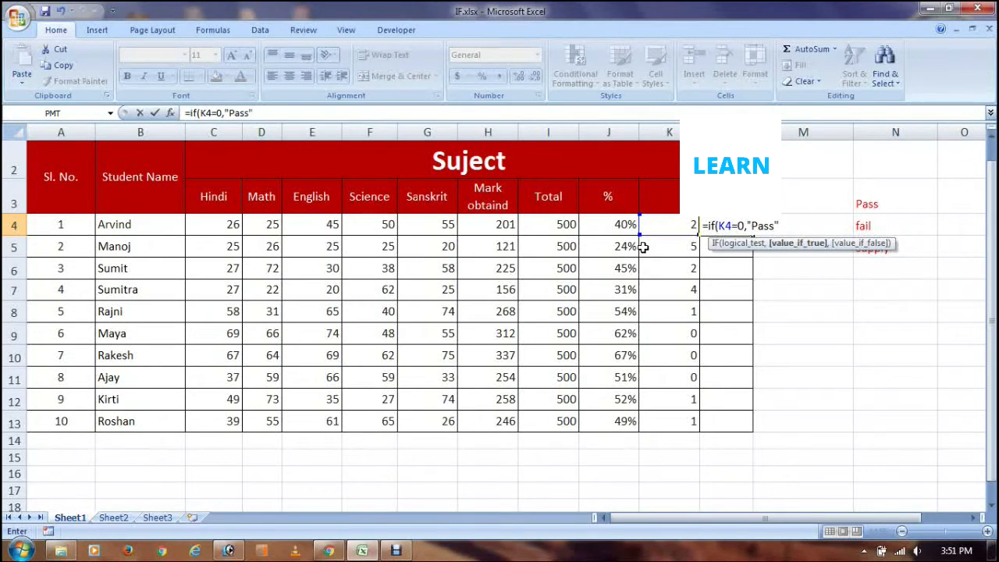
Nest a second IF in the L4 formula returning "Supply" for K4<=2 and otherwise "fail", accepting the proposed formula correction.
type(",if(")
key("Left")
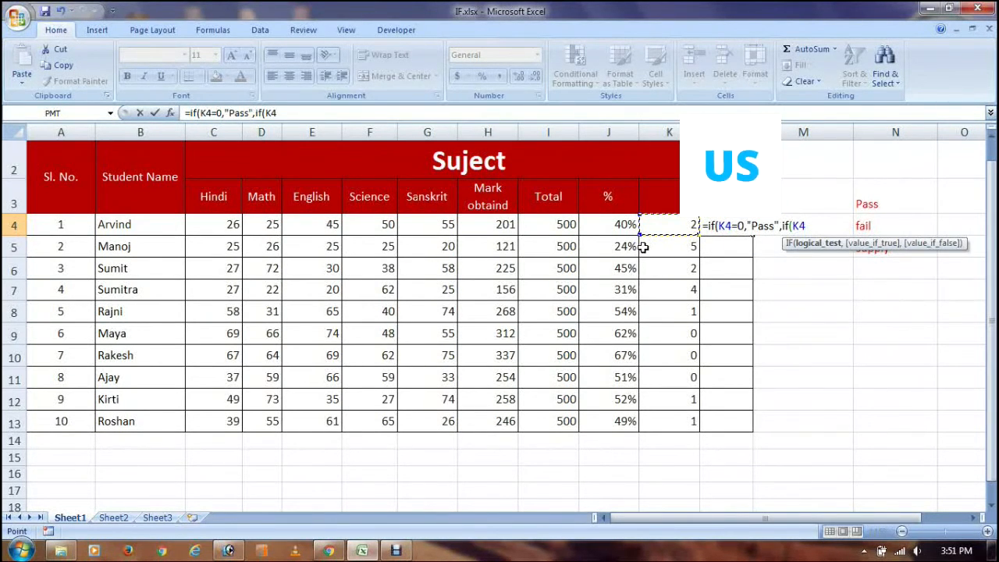
type("=")
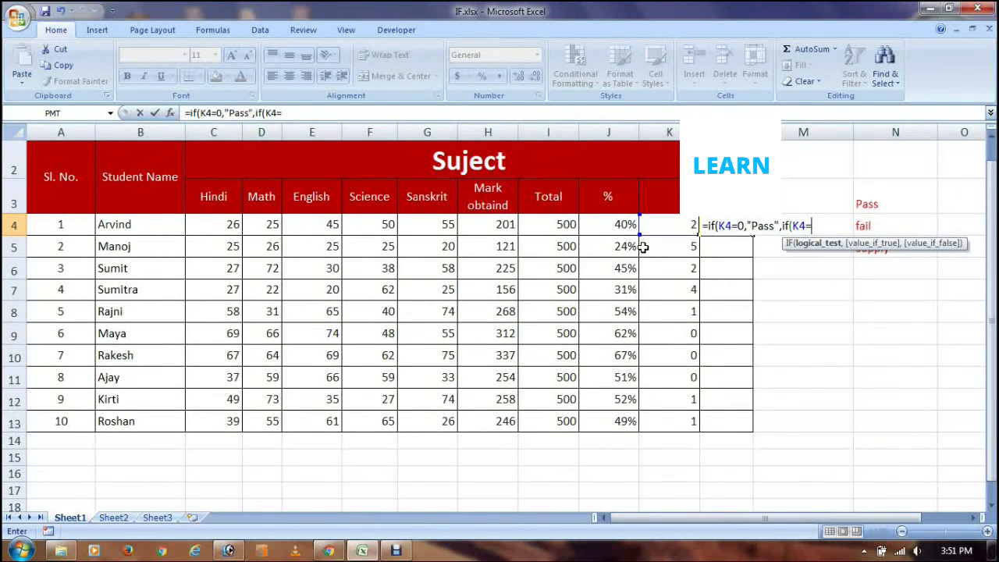
type("<2")
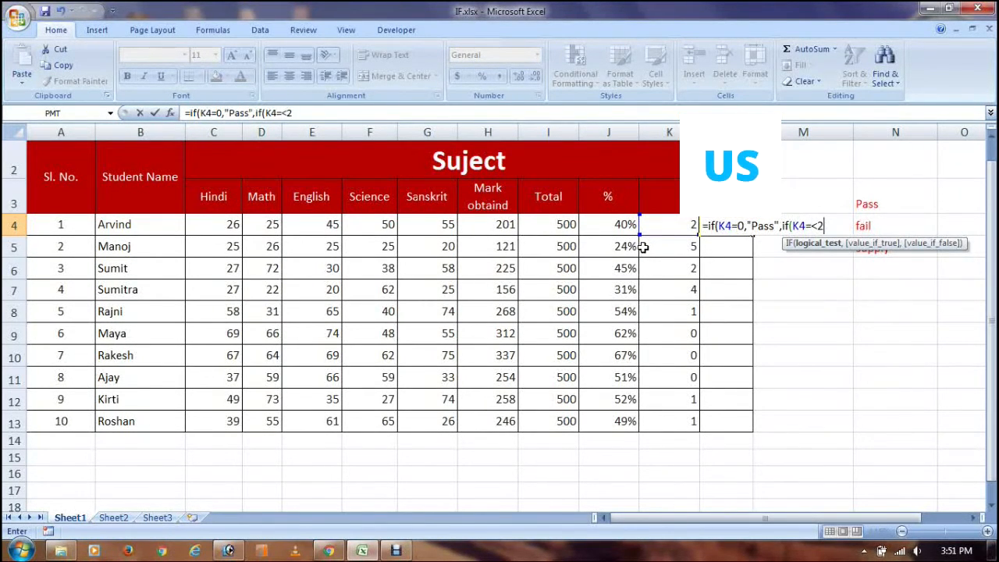
type(",\"Supply\"")
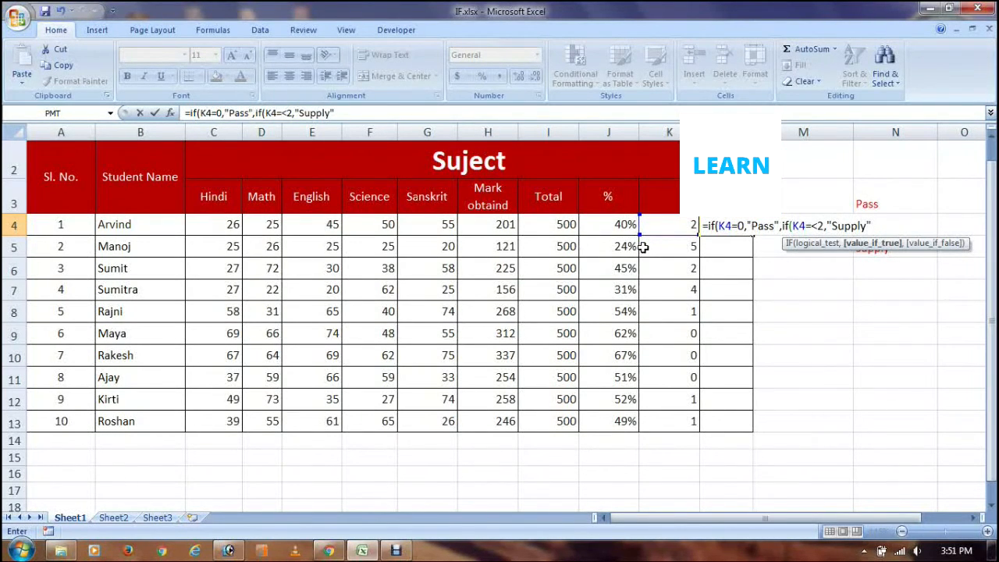
type(",")
type("\"f")
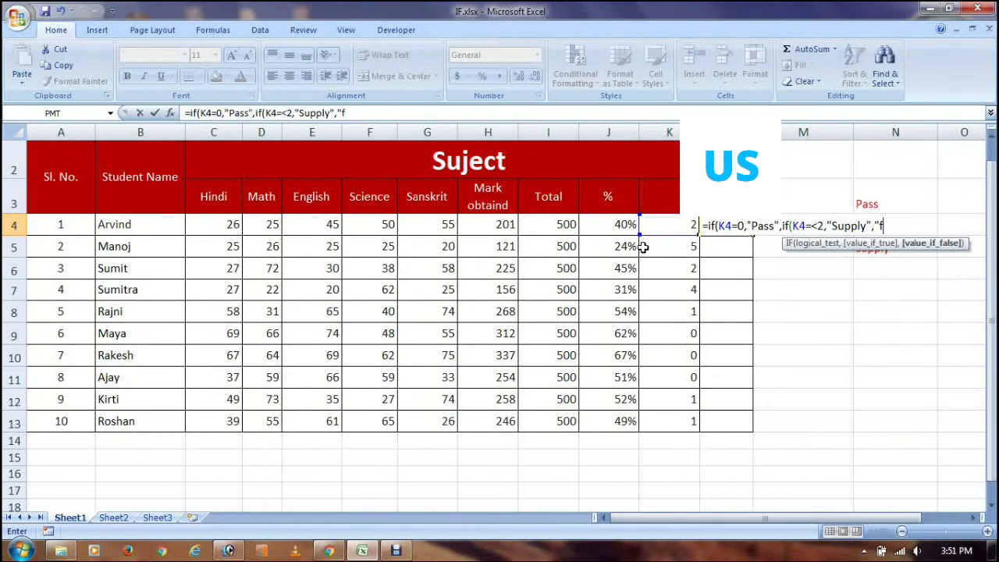
type("ail\")))")
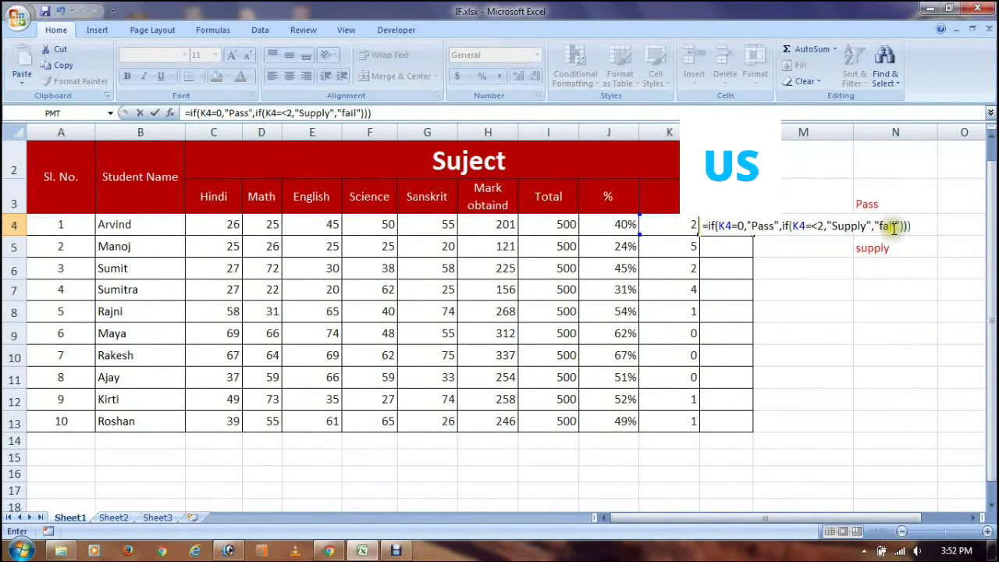
key("Return")
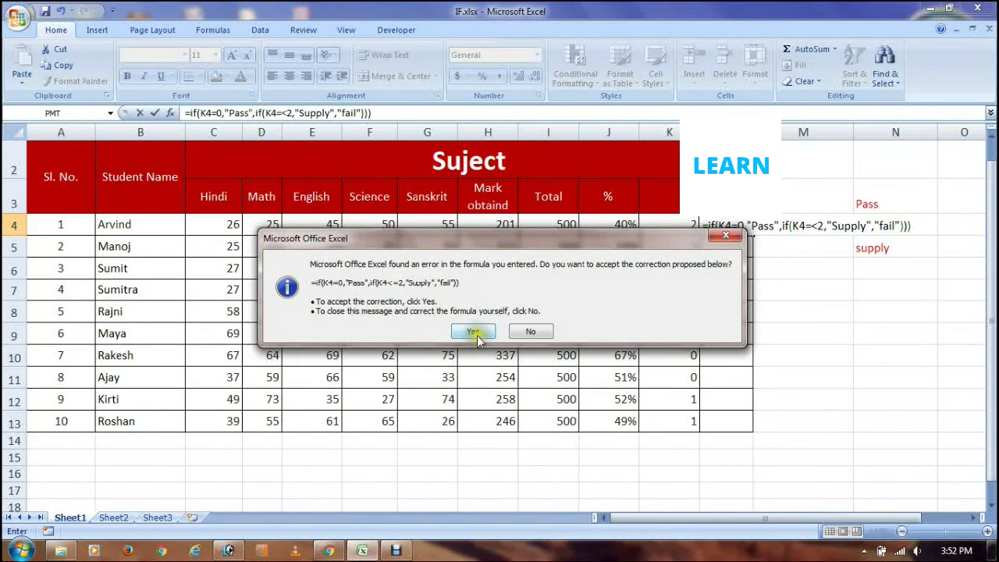
left_click(473, 333)
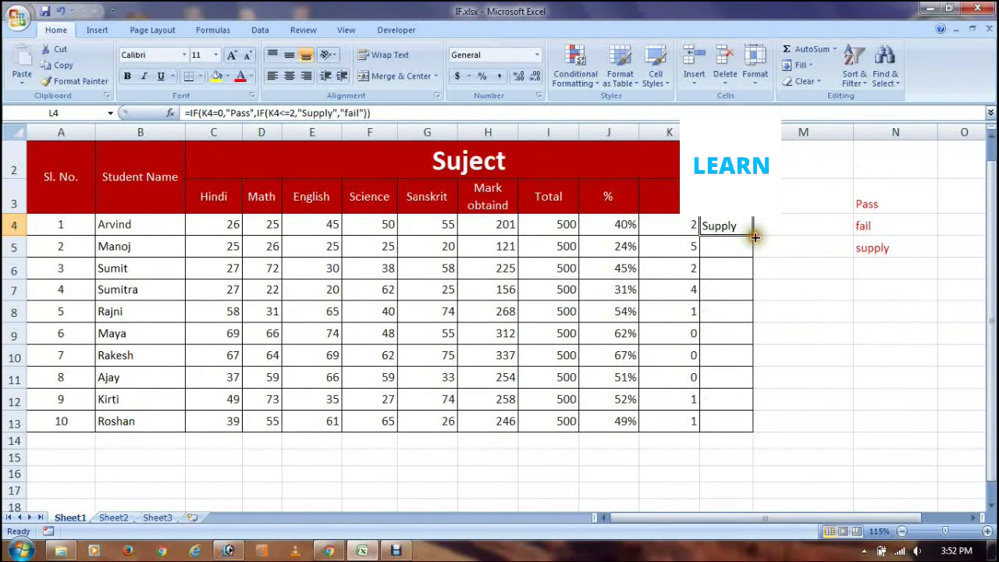
Fill the nested IF formula from L4 down through L13 and check a copied result and the count in K4.
double_click(754, 235)
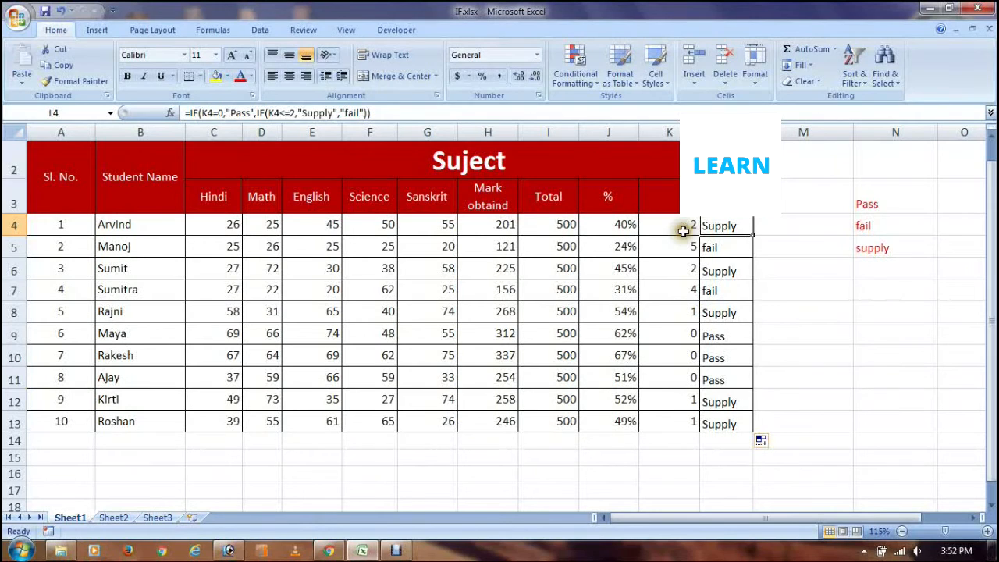
left_click(713, 380)
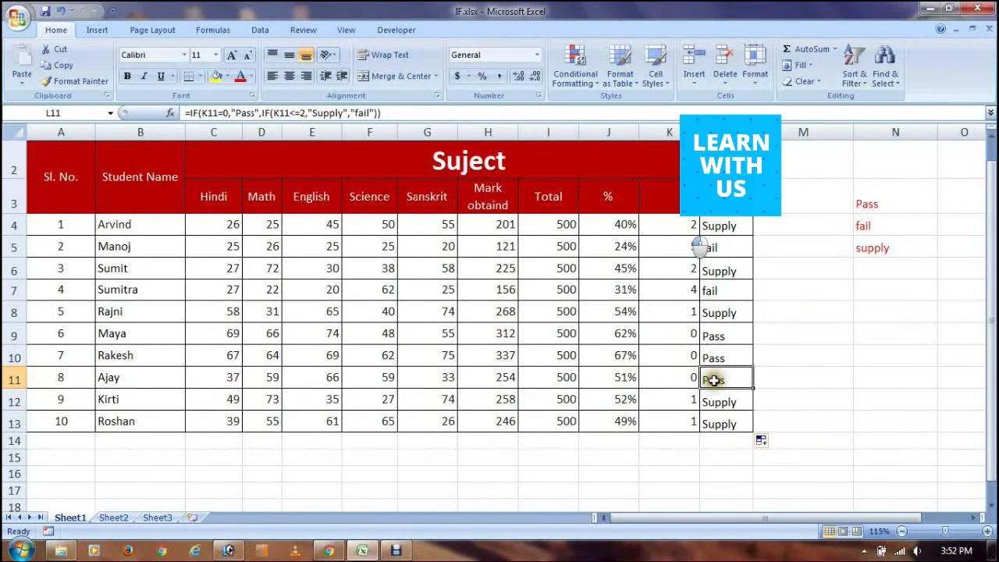
left_click(850, 203)
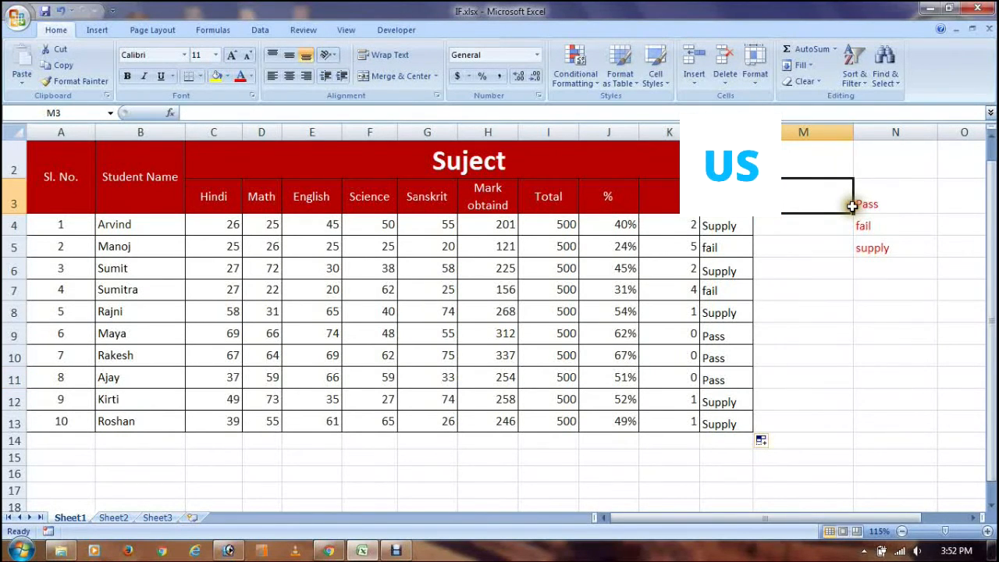
left_click(665, 223)
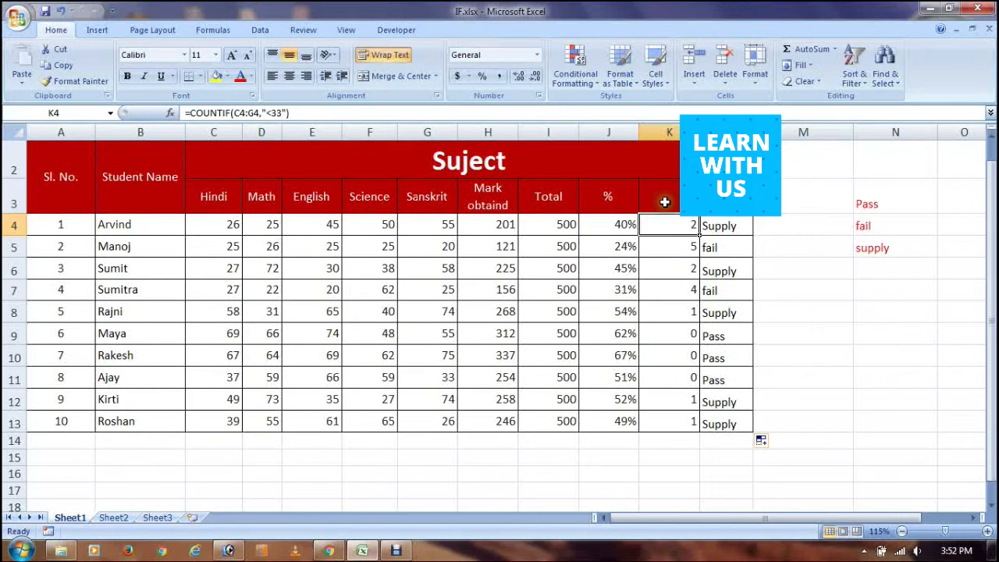